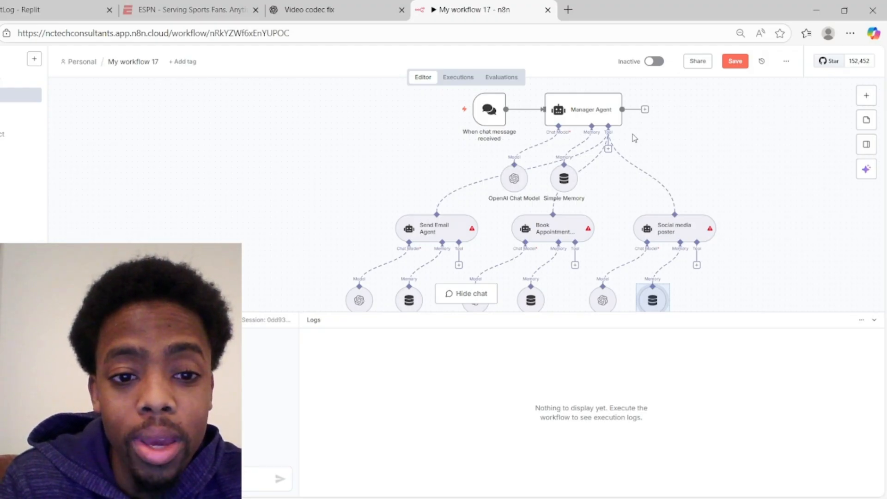
# - Delete all existing nodes from the workflow canvas to start from an empty workflow
pyautogui.scroll(-1, 633, 138)
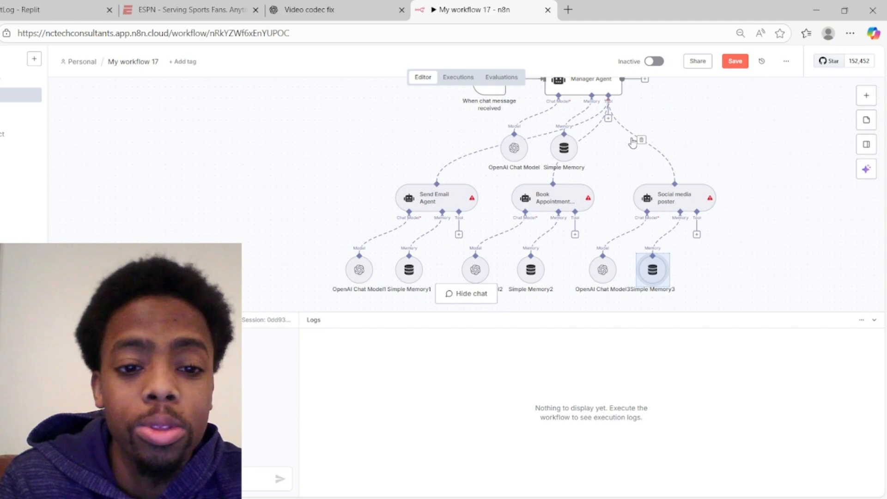
pyautogui.scroll(1, 631, 139)
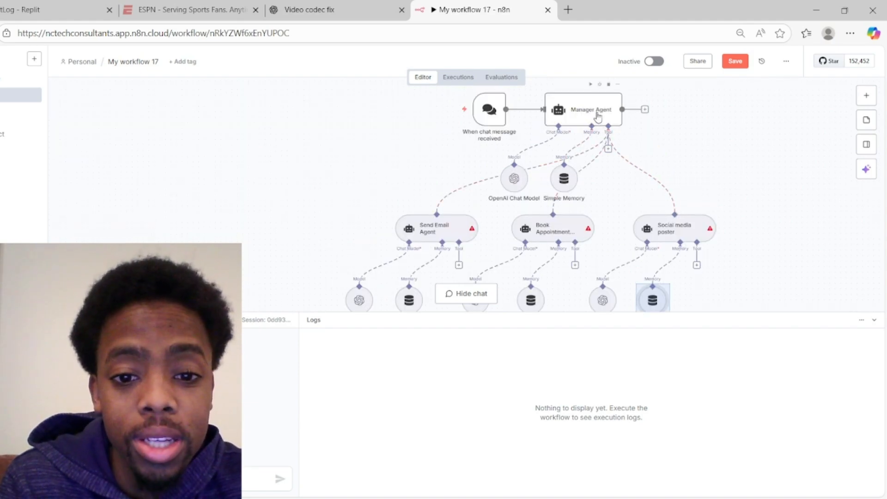
pyautogui.moveTo(630, 173)
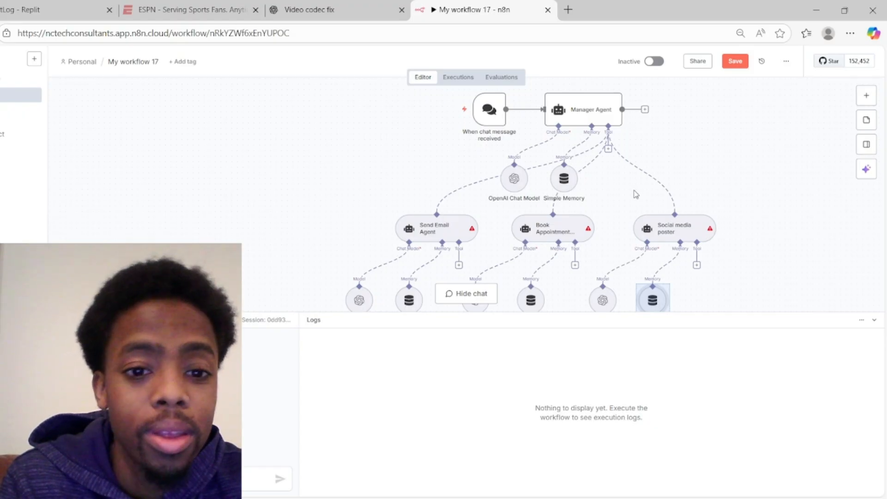
pyautogui.hotkey('ctrl', 'a')
pyautogui.press('Delete')
# - Add an On chat message trigger as the workflow's first step, keeping its default parameters
pyautogui.click(421, 187)
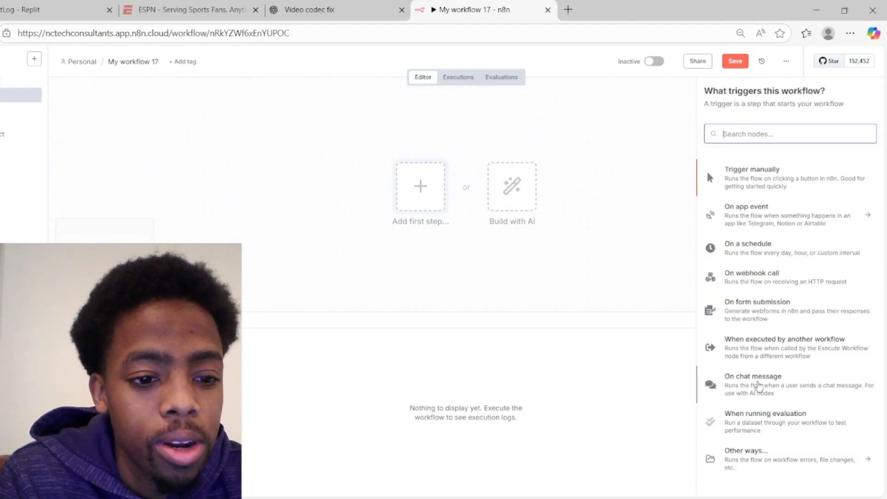
pyautogui.click(759, 385)
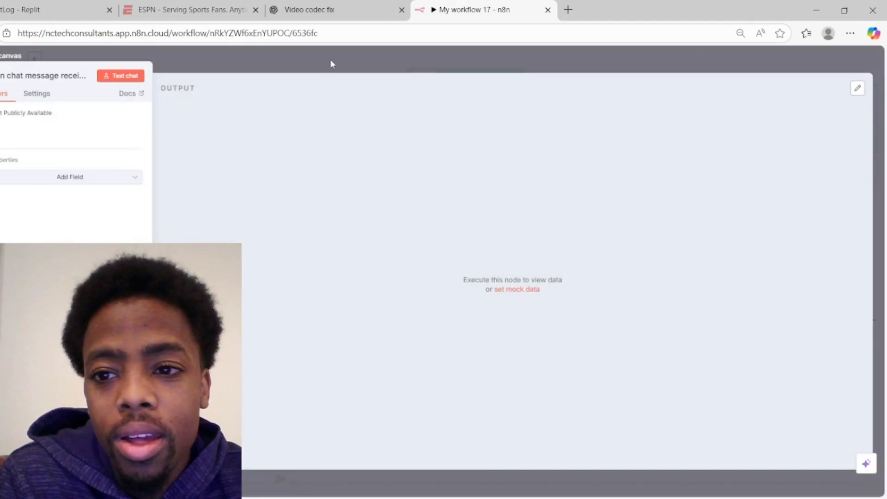
pyautogui.click(331, 64)
# - Add an AI Agent node after the chat trigger, keeping its default parameters
pyautogui.click(475, 185)
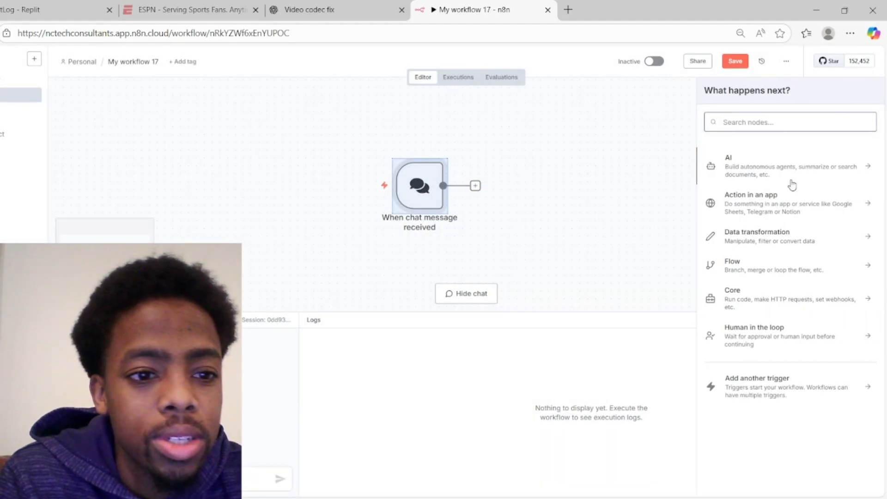
pyautogui.click(798, 163)
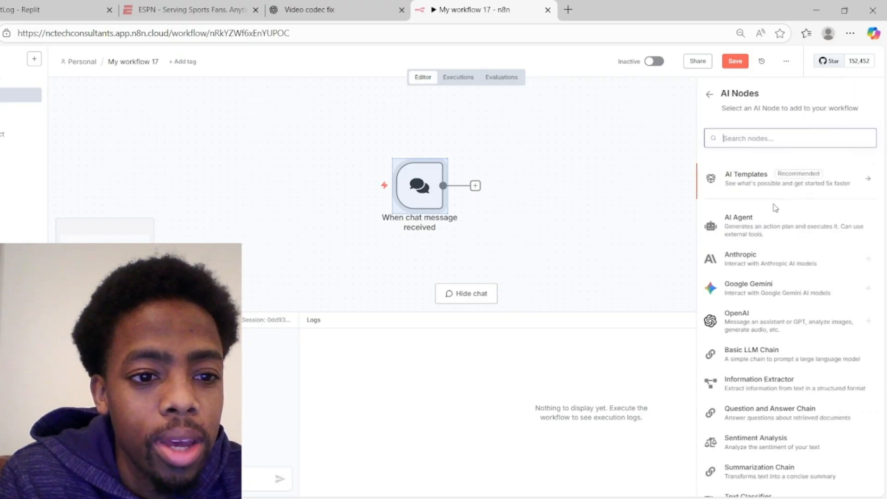
pyautogui.click(759, 228)
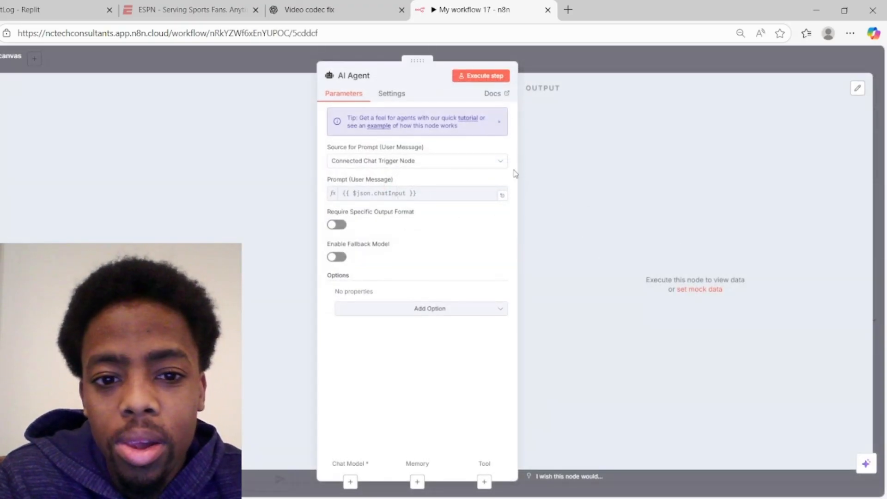
pyautogui.click(616, 60)
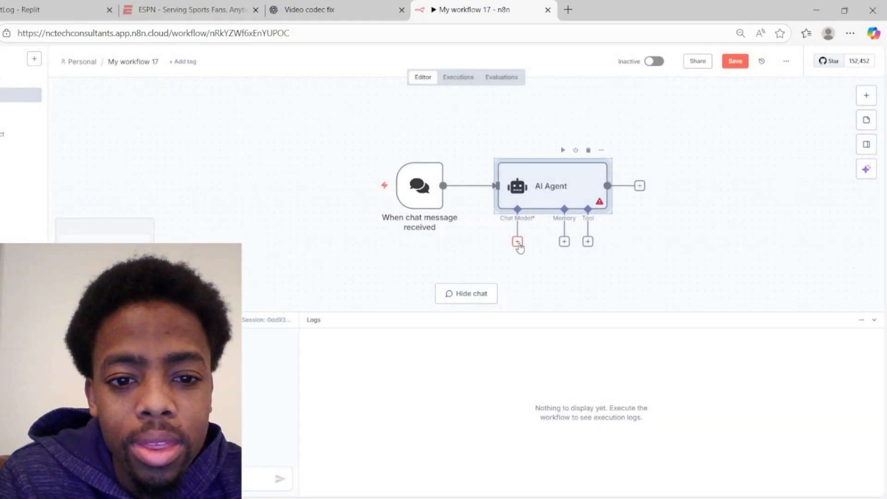
# - Attach an OpenAI Chat Model to the AI Agent, using the aitech credential and the gpt-4.1-mini model
pyautogui.click(517, 242)
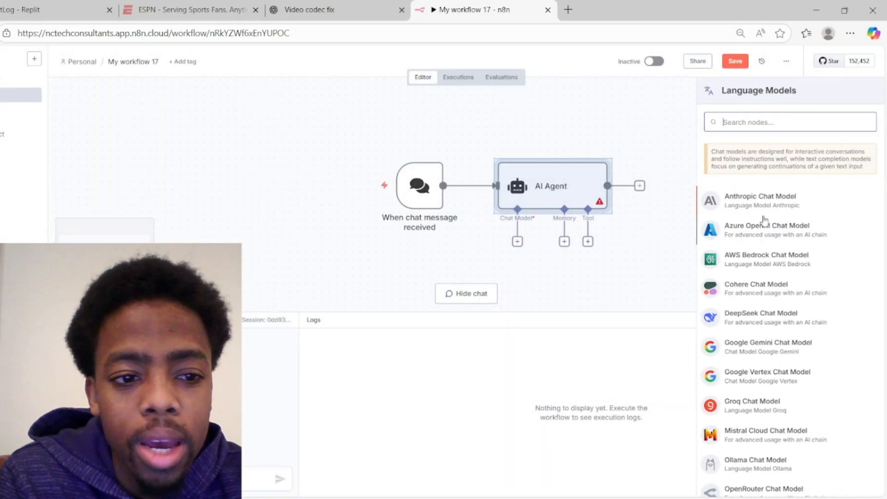
pyautogui.write('ope')
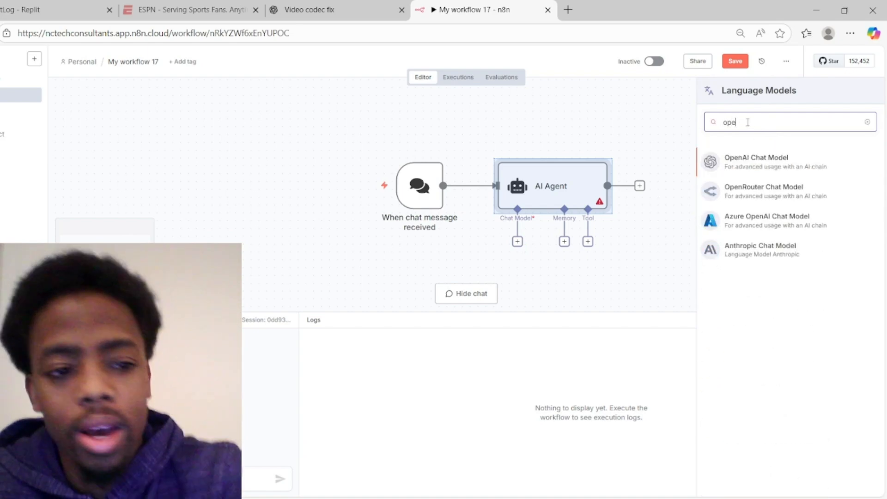
pyautogui.click(753, 162)
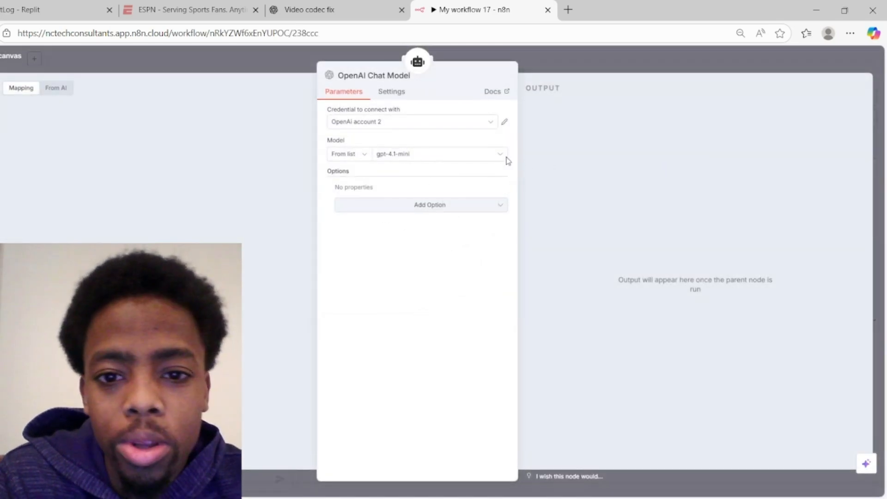
pyautogui.click(445, 122)
pyautogui.click(409, 154)
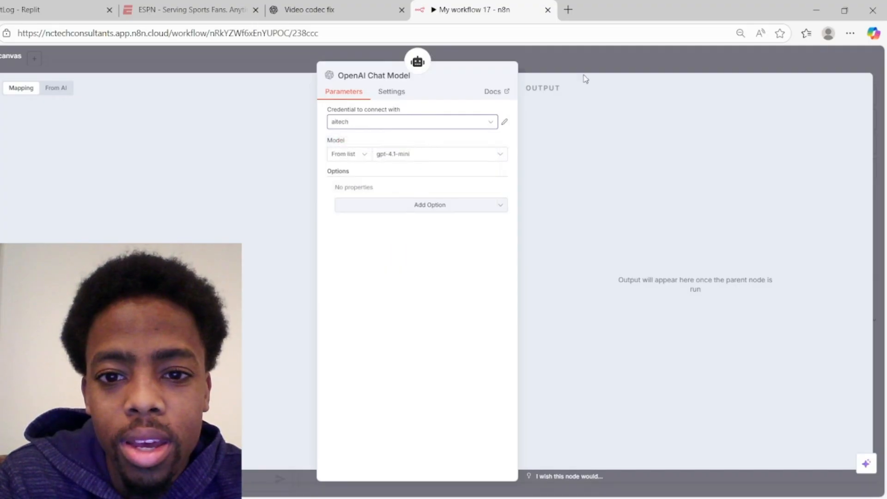
pyautogui.click(593, 63)
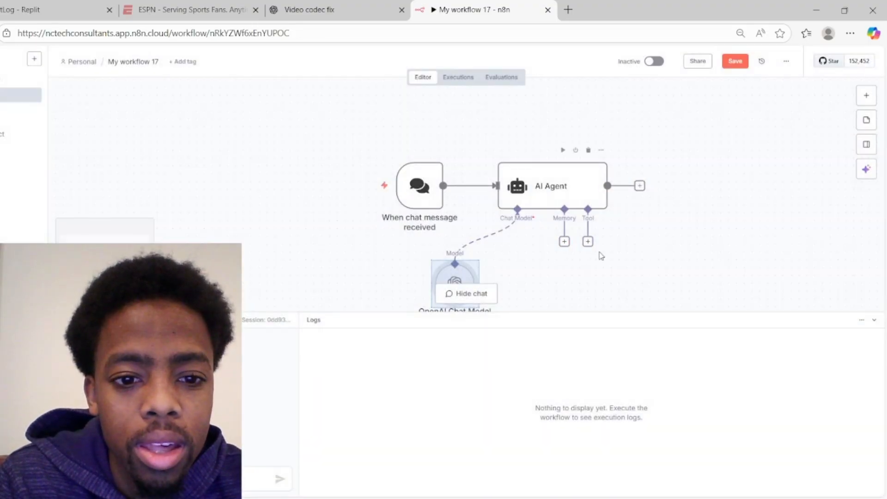
# - Attach a Simple Memory to the AI Agent and set its context window length to 10
pyautogui.click(565, 241)
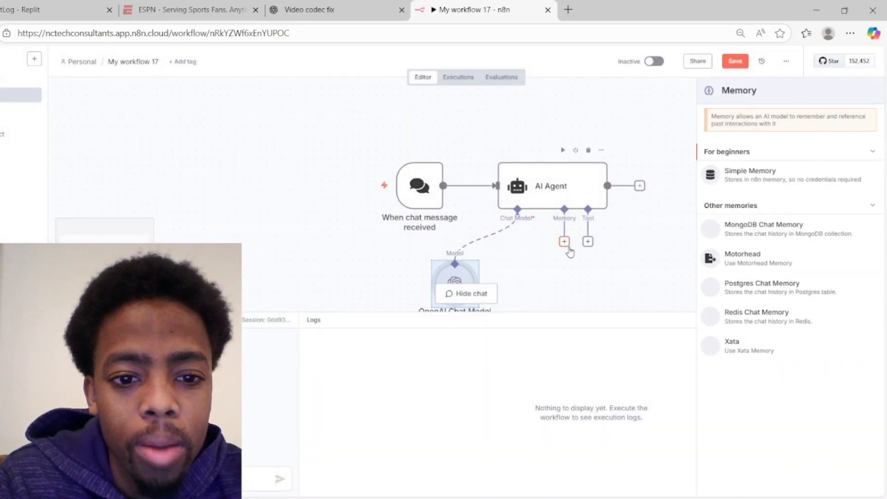
pyautogui.click(749, 178)
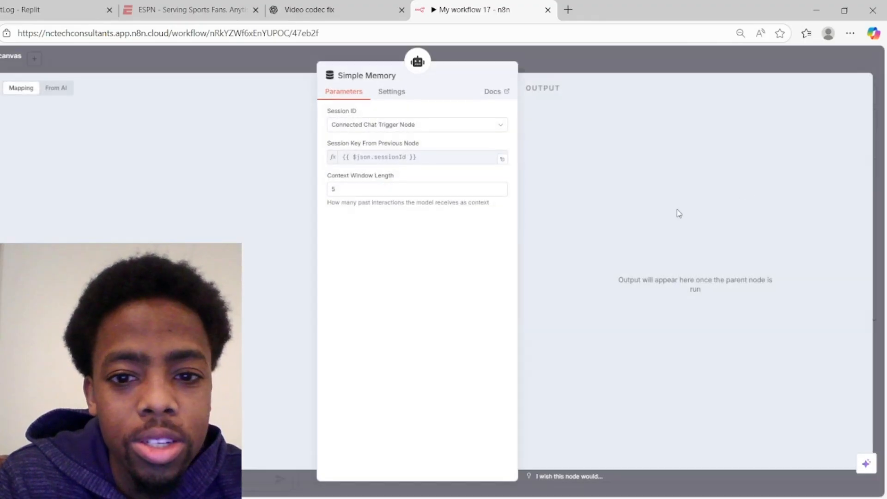
pyautogui.click(385, 191)
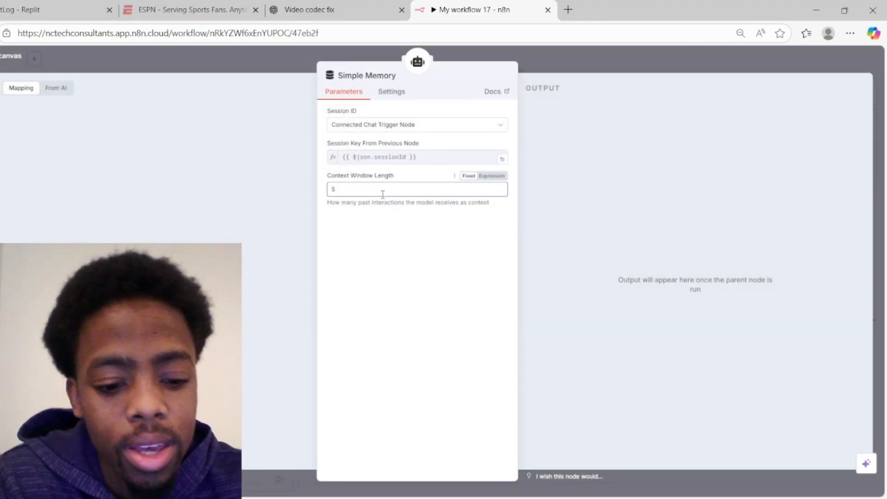
pyautogui.write('10')
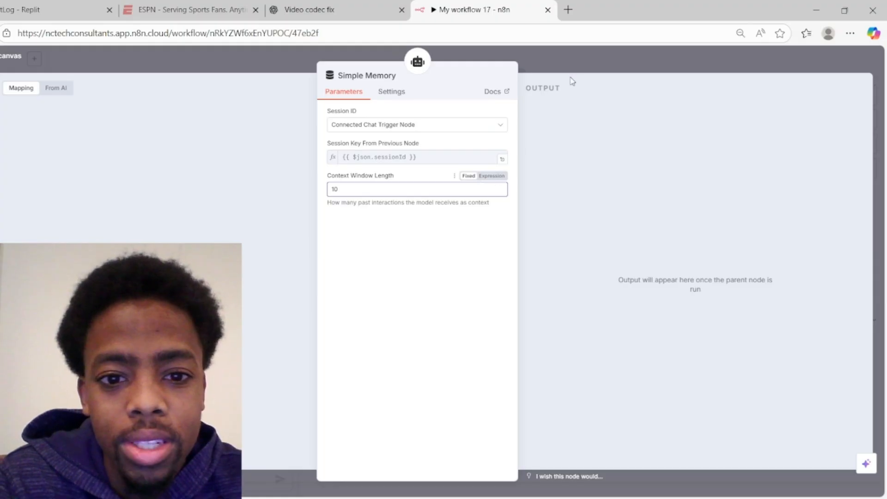
pyautogui.click(575, 57)
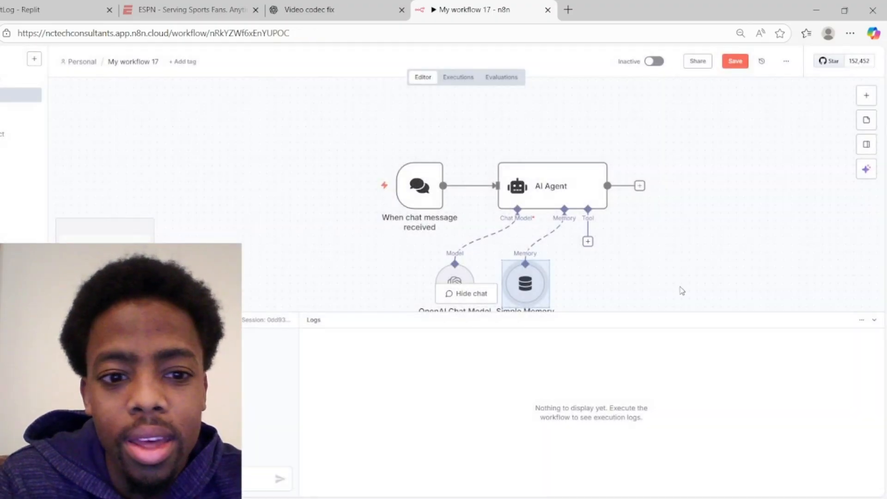
# - Attach an AI Agent Tool to the AI Agent and place it below and left of the OpenAI Chat Model
pyautogui.click(588, 242)
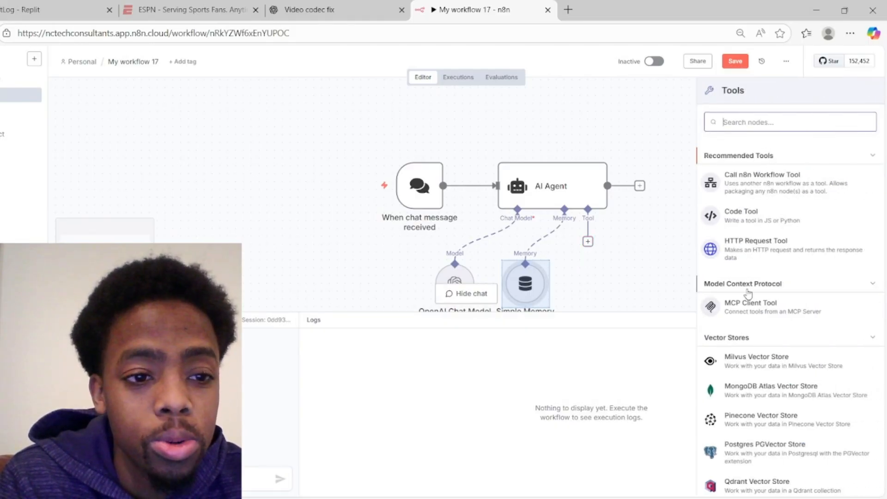
pyautogui.scroll(-8, 786, 325)
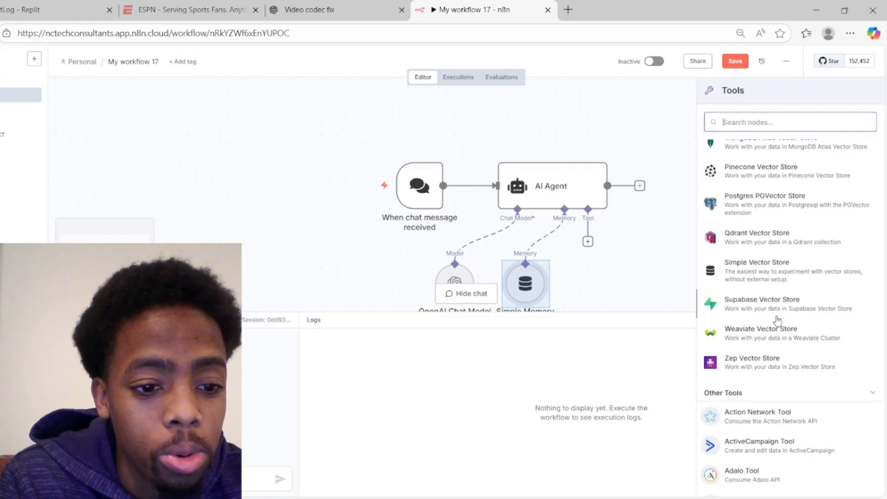
pyautogui.scroll(-5, 778, 319)
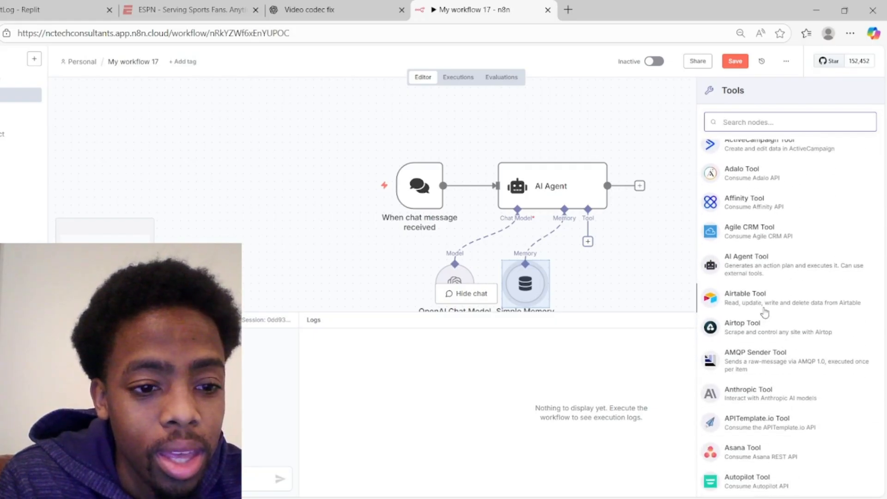
pyautogui.click(741, 268)
pyautogui.click(567, 69)
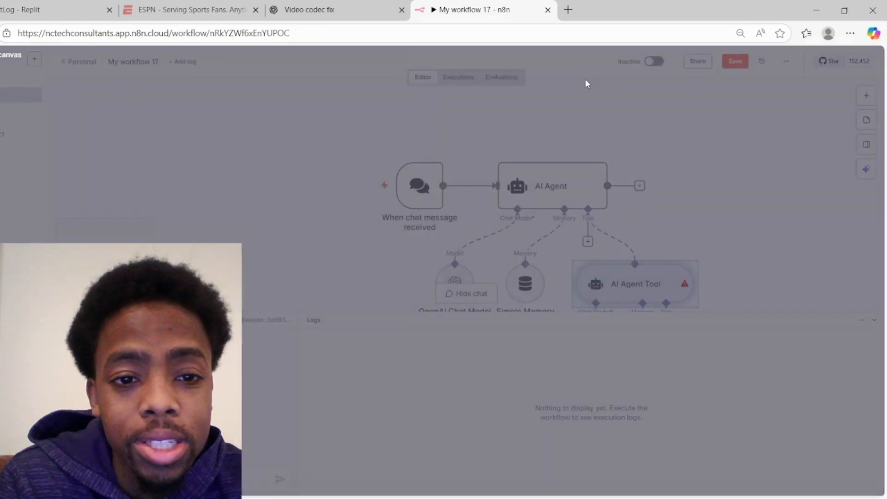
pyautogui.scroll(-3, 652, 185)
pyautogui.moveTo(635, 202); pyautogui.dragTo(349, 245)
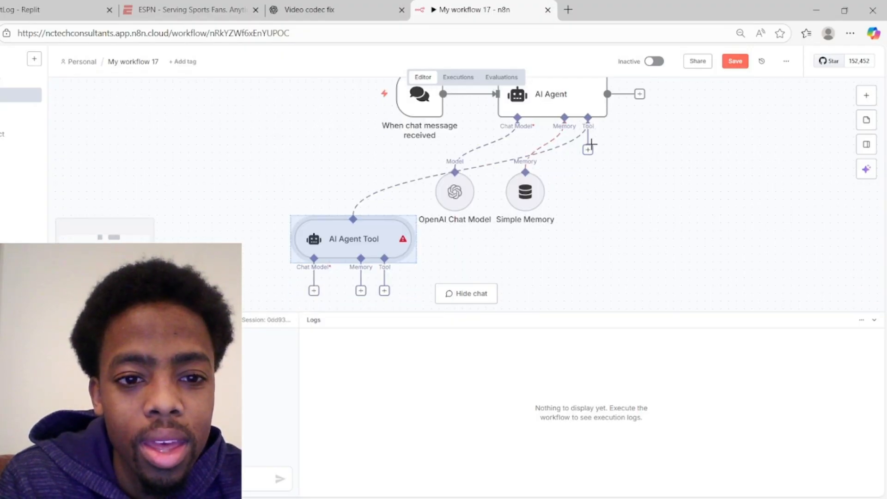
# - Attach a second AI Agent Tool to the AI Agent and place it below the Simple Memory node
pyautogui.click(588, 149)
pyautogui.scroll(-4, 772, 221)
pyautogui.scroll(-7, 772, 222)
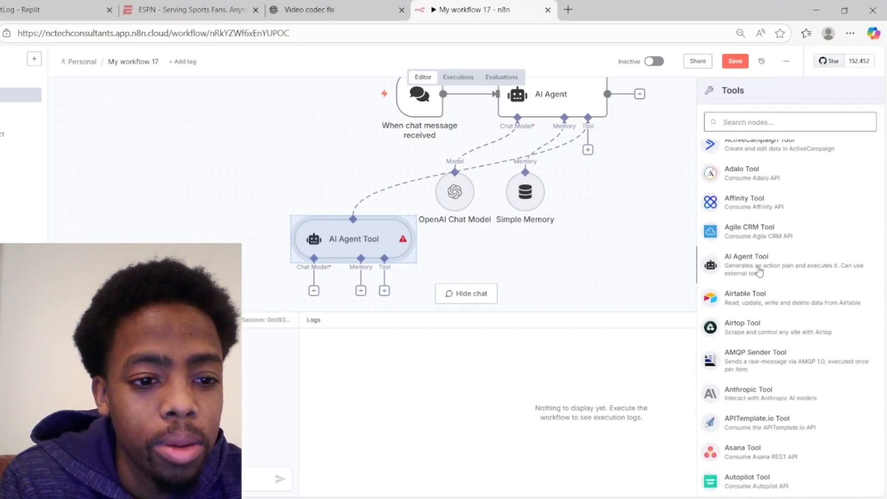
pyautogui.click(760, 261)
pyautogui.click(579, 72)
pyautogui.moveTo(626, 211); pyautogui.dragTo(507, 267)
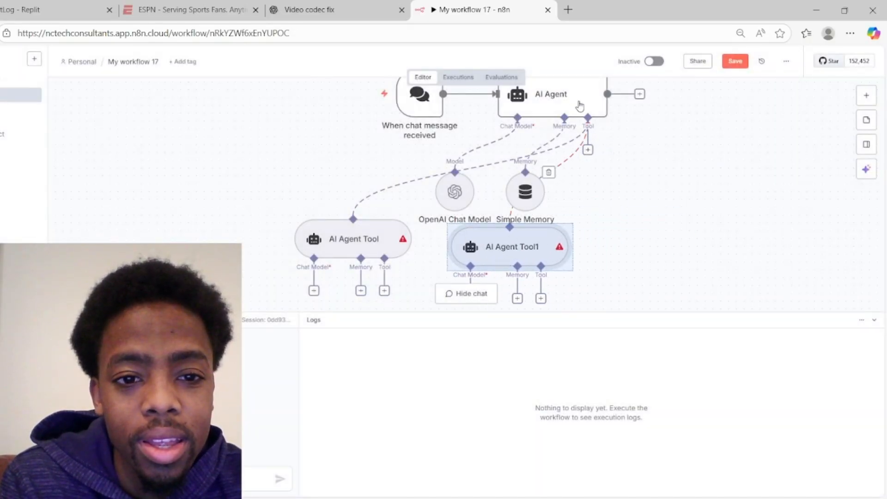
# - Attach a third AI Agent Tool to the right of the second one, and level the first tool with the second
pyautogui.click(589, 151)
pyautogui.scroll(-10, 786, 286)
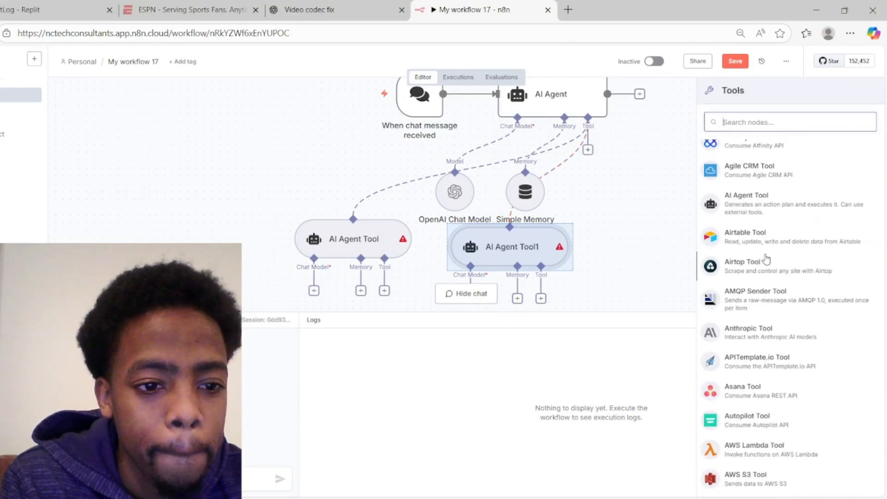
pyautogui.click(758, 211)
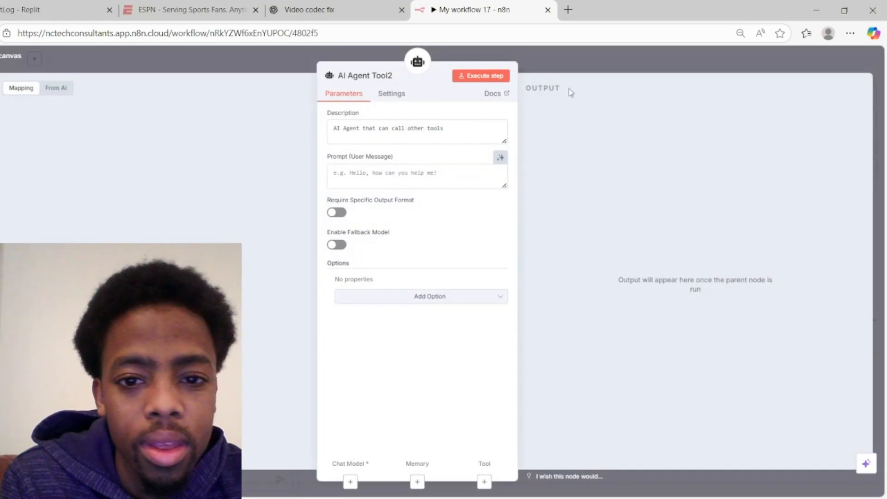
pyautogui.click(579, 61)
pyautogui.moveTo(636, 203); pyautogui.dragTo(668, 252)
pyautogui.moveTo(362, 239); pyautogui.dragTo(364, 248)
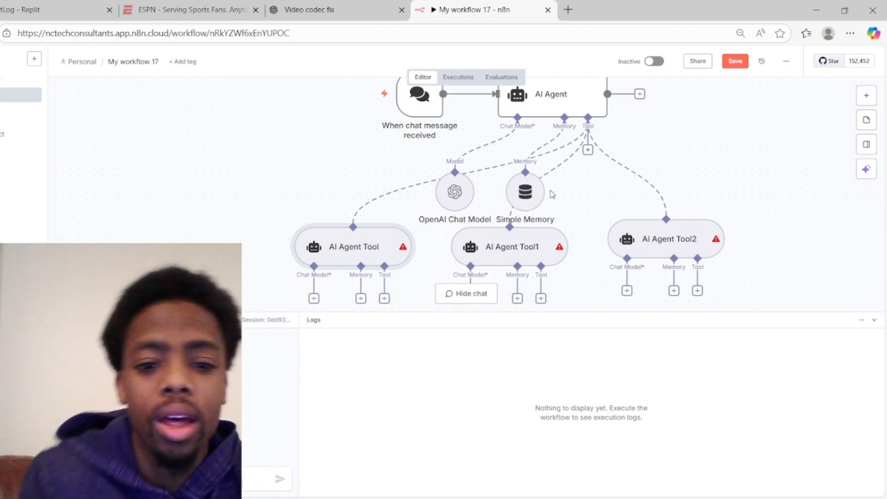
# - Rename the main AI Agent node as Manager Agent
pyautogui.scroll(2, 652, 183)
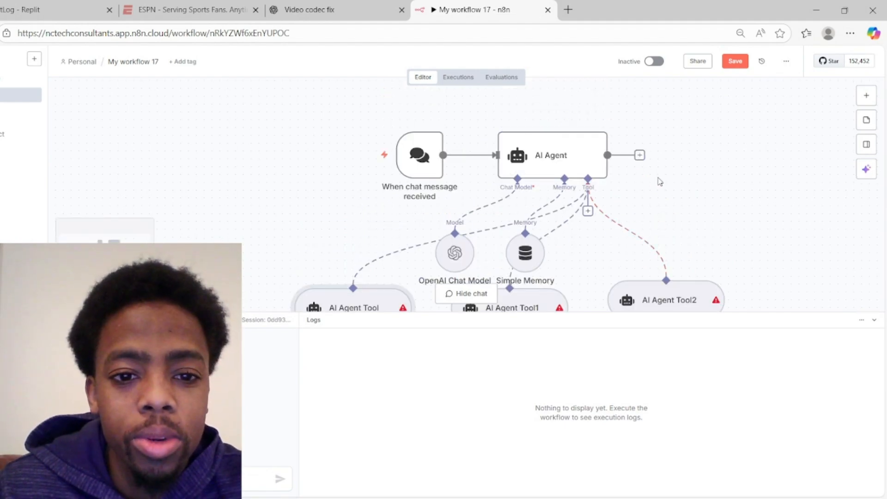
pyautogui.scroll(-2, 660, 181)
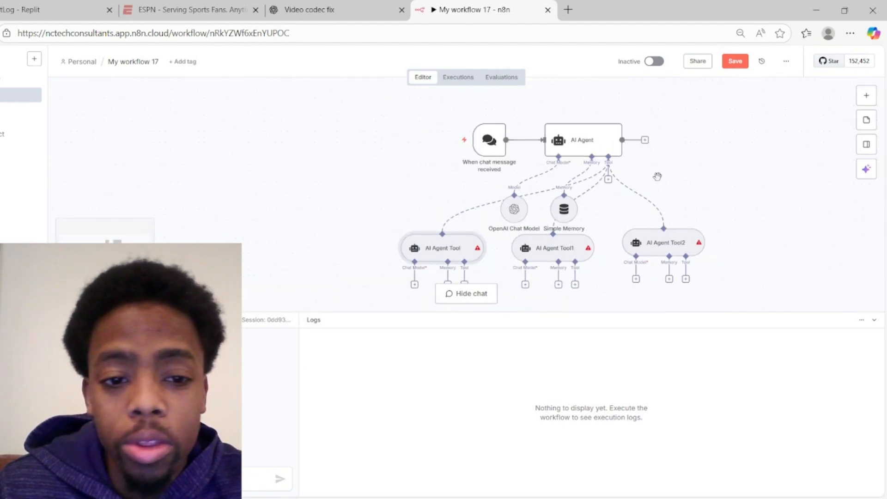
pyautogui.doubleClick(592, 146)
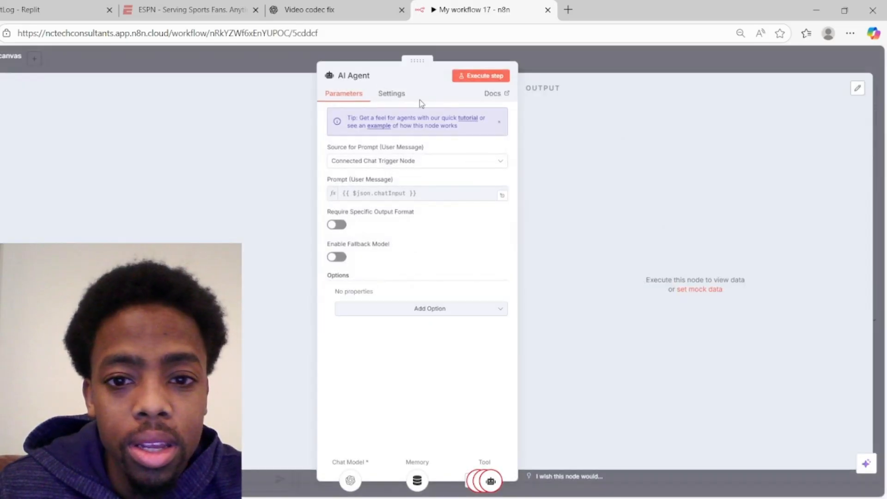
pyautogui.click(355, 75)
pyautogui.write('M')
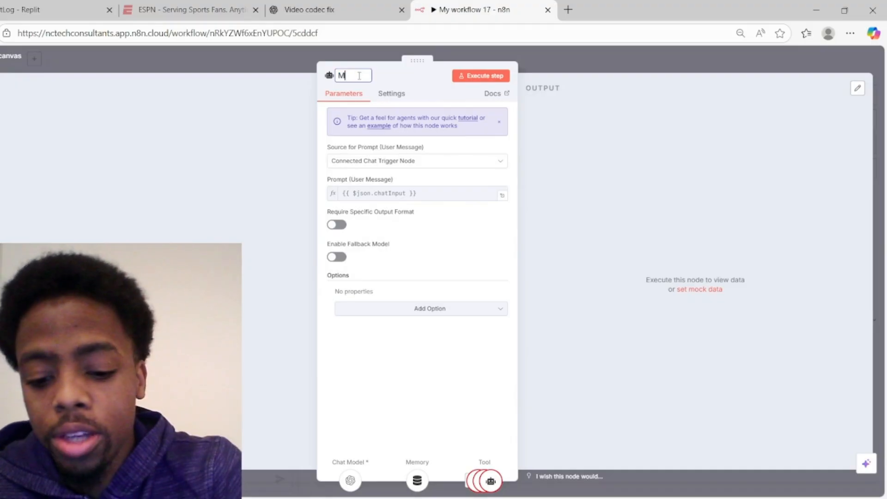
pyautogui.write('anager Agent')
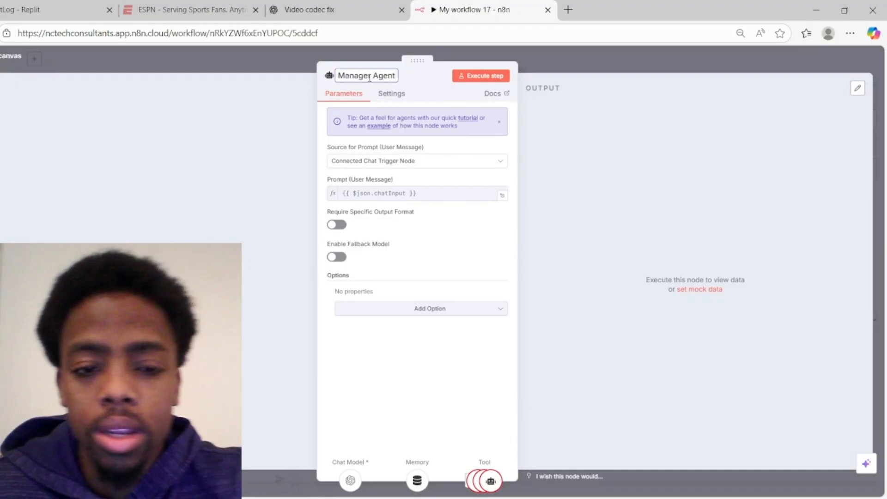
pyautogui.click(550, 54)
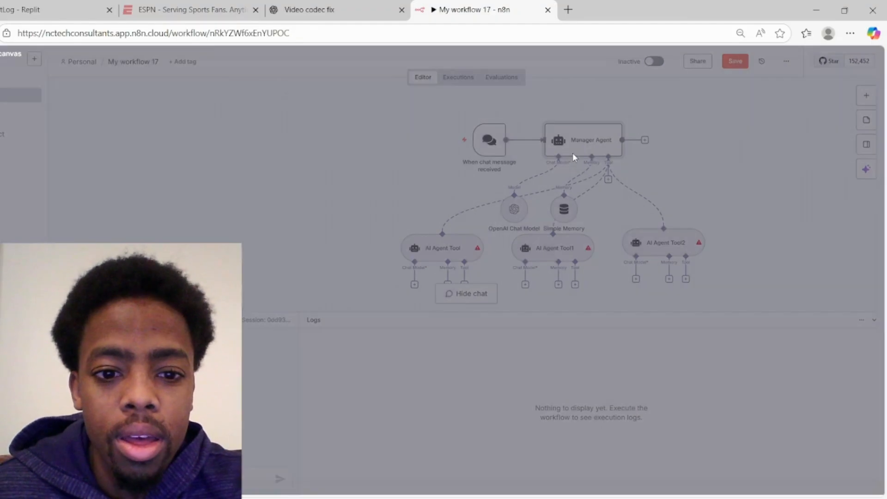
# - Rename the first AI Agent Tool, below and left of the OpenAI Chat Model, as Send Email Agent
pyautogui.doubleClick(439, 253)
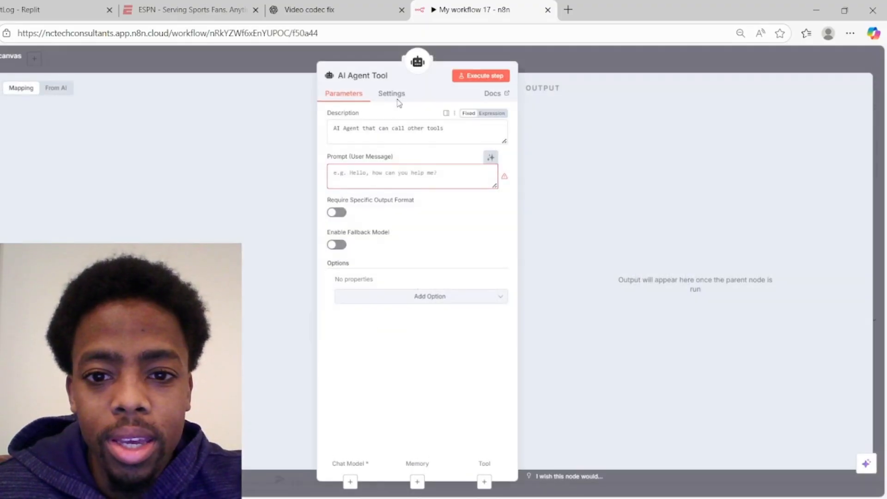
pyautogui.click(382, 77)
pyautogui.write('S')
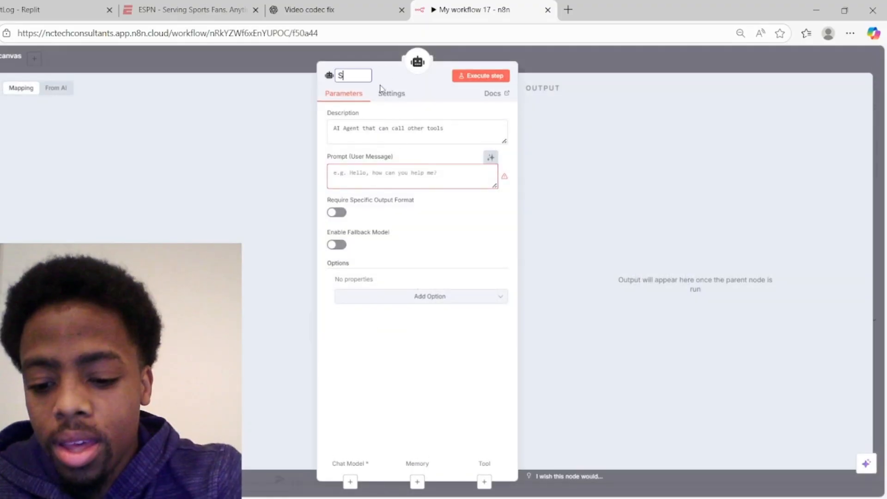
pyautogui.write('end Email Agent')
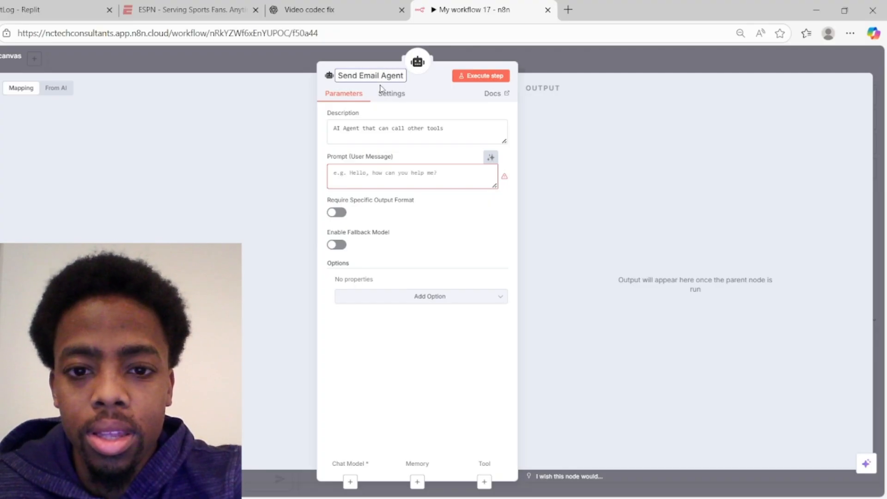
pyautogui.click(600, 58)
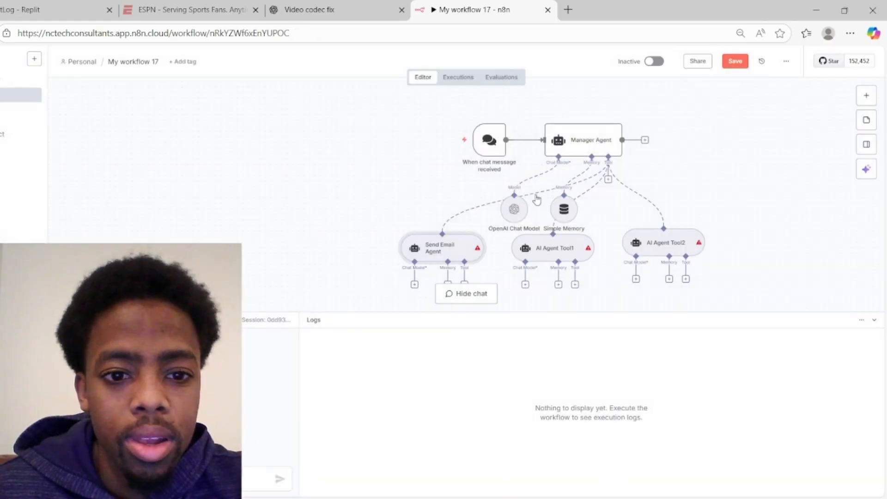
# - Rename the second AI Agent Tool, below the Simple Memory node, as Book Appointment Agent
pyautogui.doubleClick(555, 253)
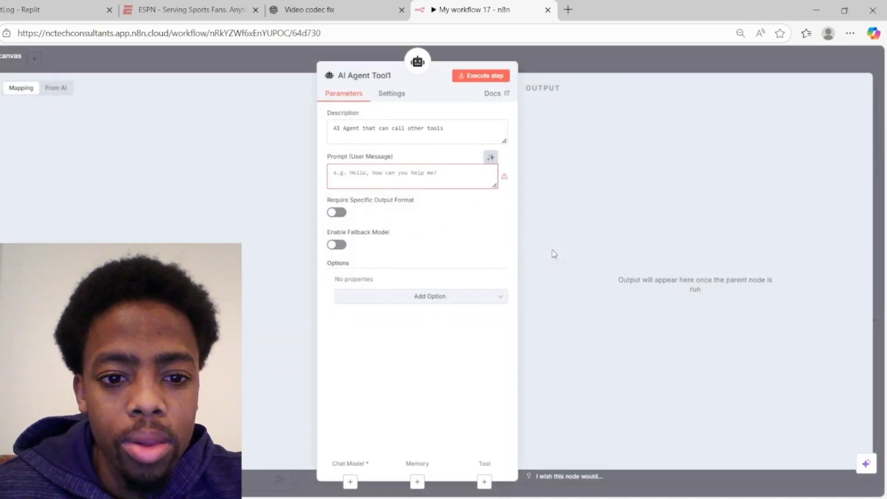
pyautogui.click(374, 76)
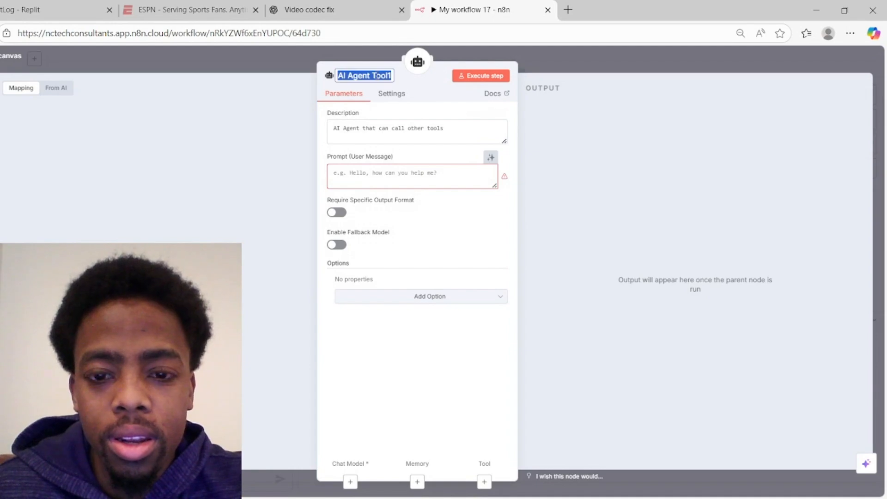
pyautogui.write('Book Appointment')
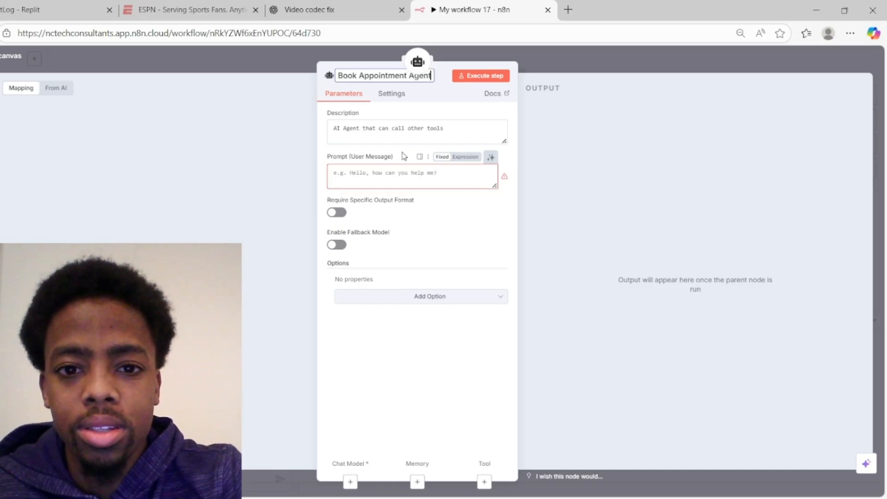
pyautogui.click(569, 52)
# - Level the third AI Agent Tool with the other two and rename it as Social media poster
pyautogui.moveTo(668, 249); pyautogui.dragTo(669, 255)
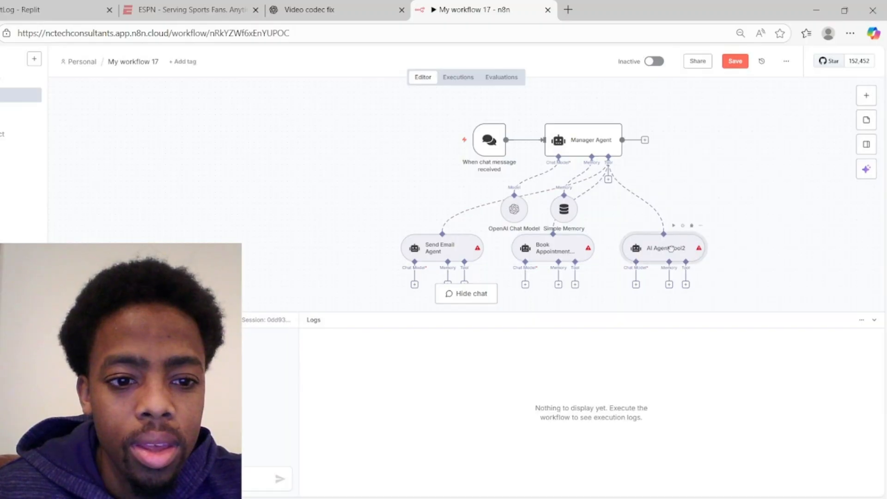
pyautogui.doubleClick(668, 251)
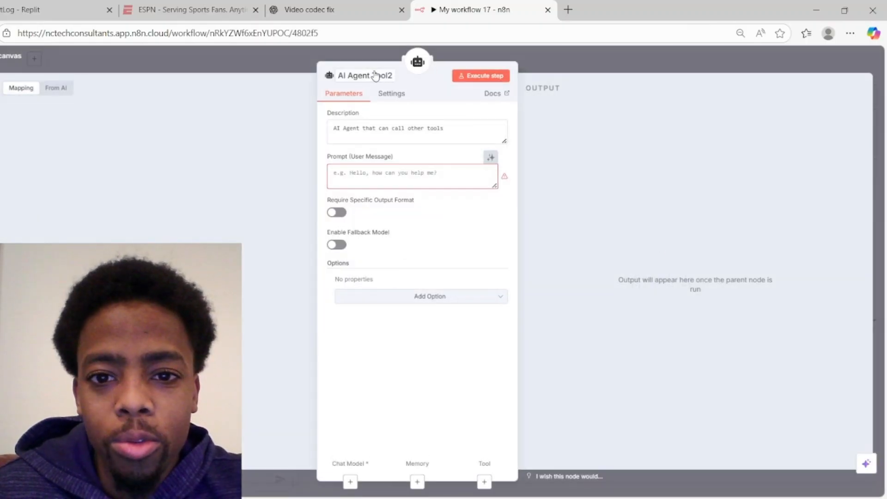
pyautogui.click(375, 75)
pyautogui.write('Soca')
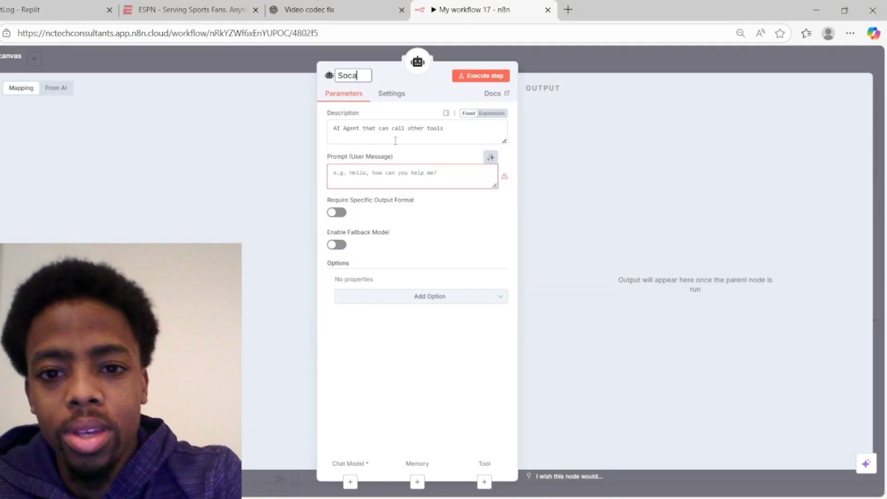
pyautogui.press('BackSpace')
pyautogui.write('ial m')
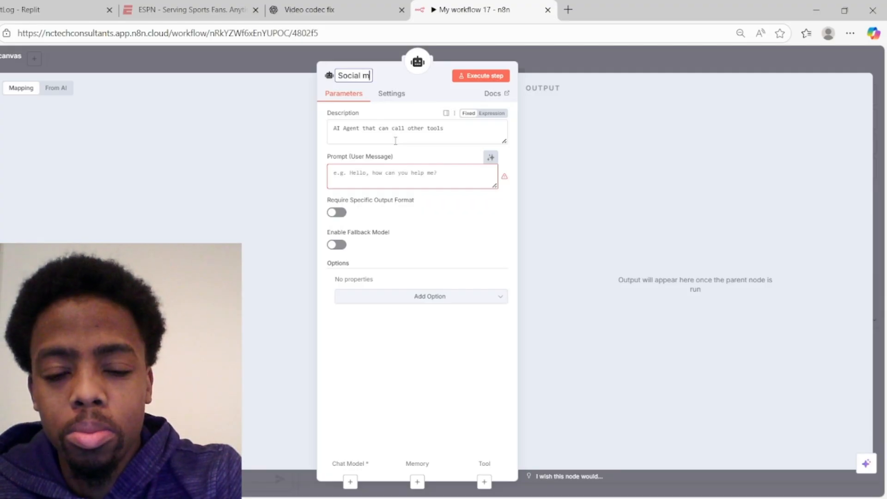
pyautogui.write('edia poster')
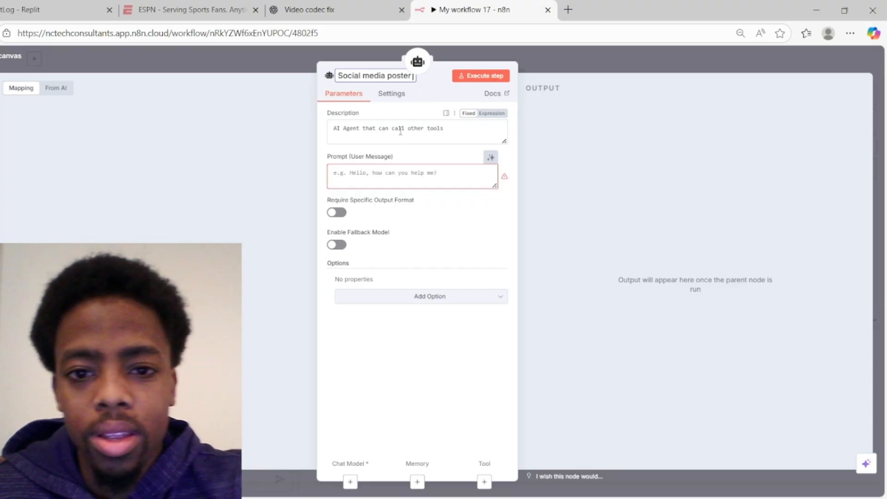
pyautogui.click(619, 59)
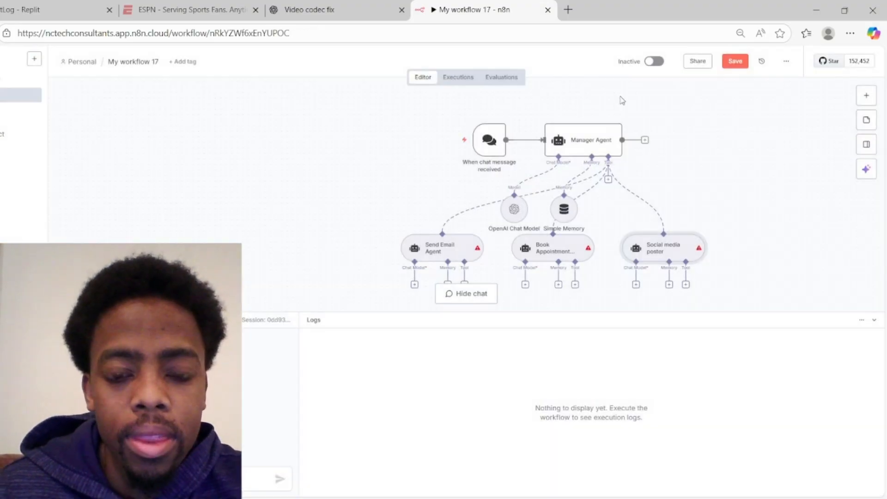
# - Space the three agent tools slightly farther apart and align them in one row lower beneath the Manager Agent
pyautogui.scroll(-1, 657, 189)
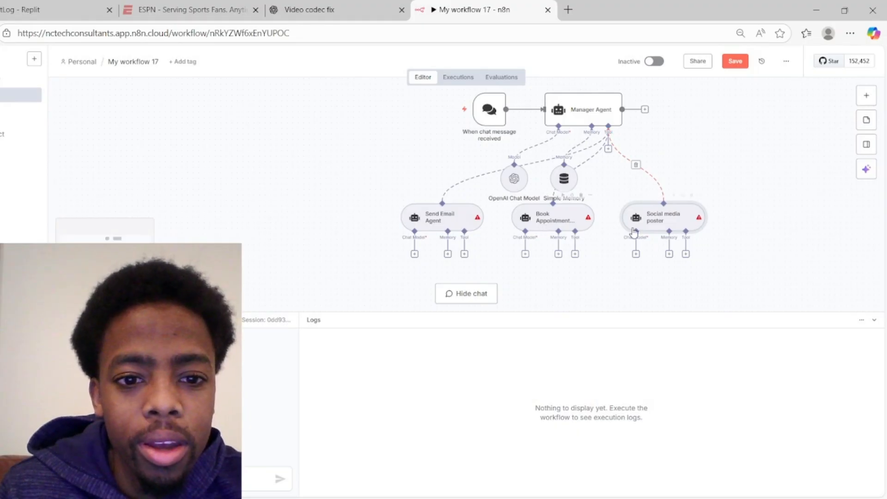
pyautogui.moveTo(666, 221); pyautogui.dragTo(676, 227)
pyautogui.moveTo(542, 229); pyautogui.dragTo(545, 241)
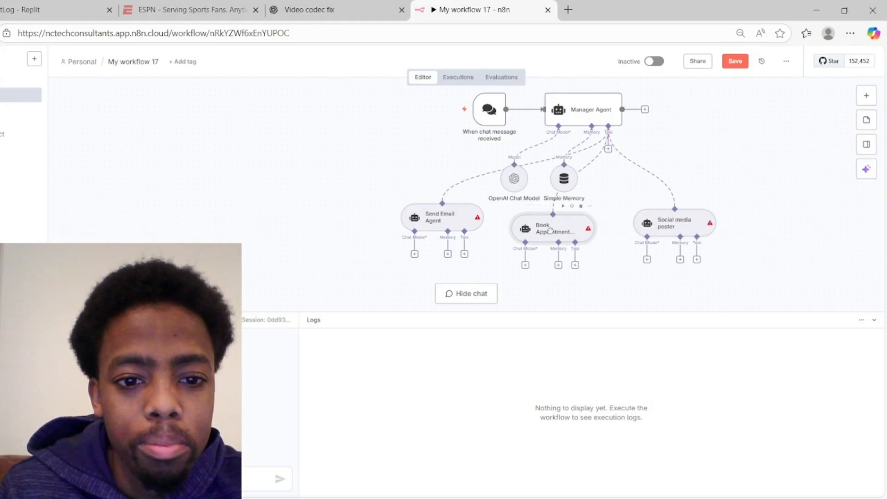
pyautogui.moveTo(435, 220); pyautogui.dragTo(429, 231)
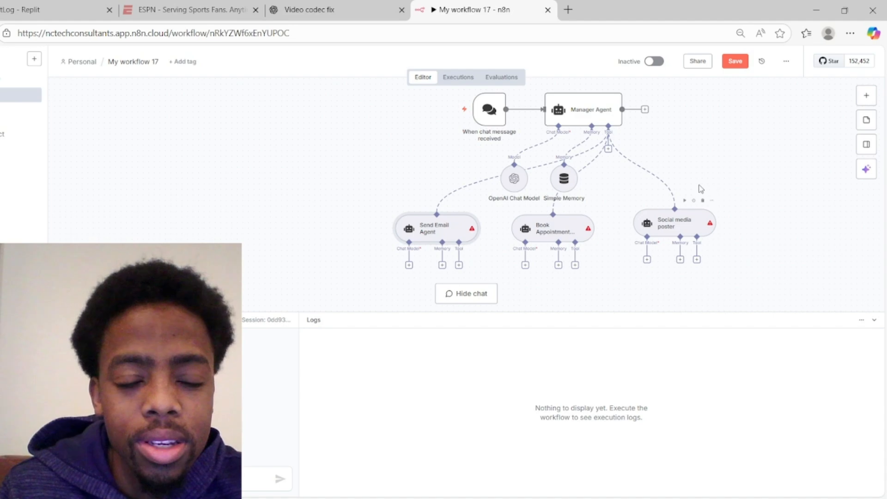
pyautogui.scroll(-2, 457, 207)
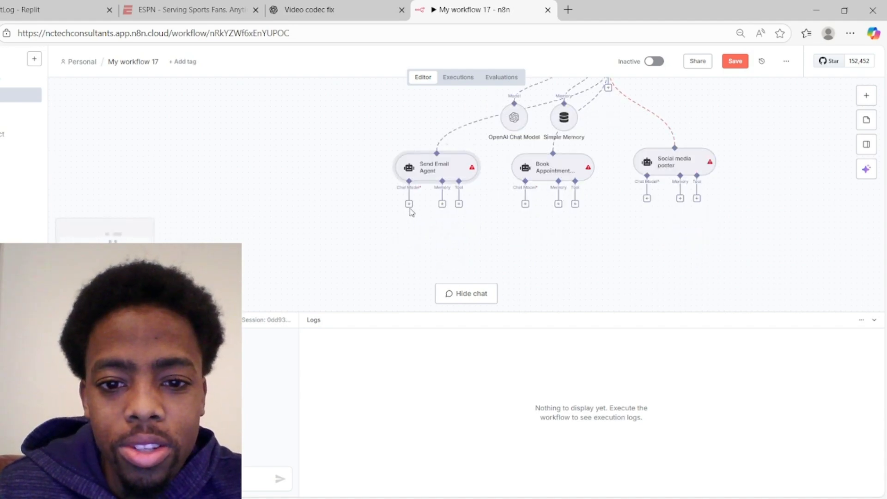
pyautogui.scroll(2, 578, 152)
pyautogui.scroll(-1, 581, 157)
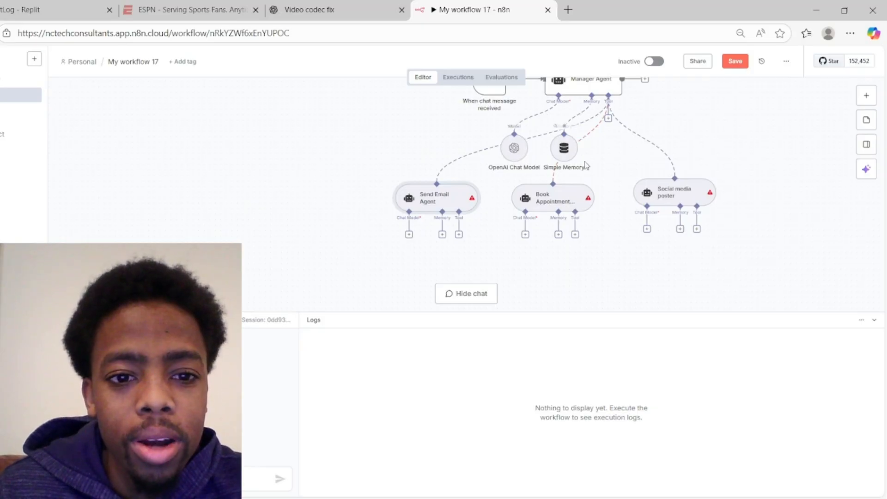
pyautogui.moveTo(679, 197); pyautogui.dragTo(678, 203)
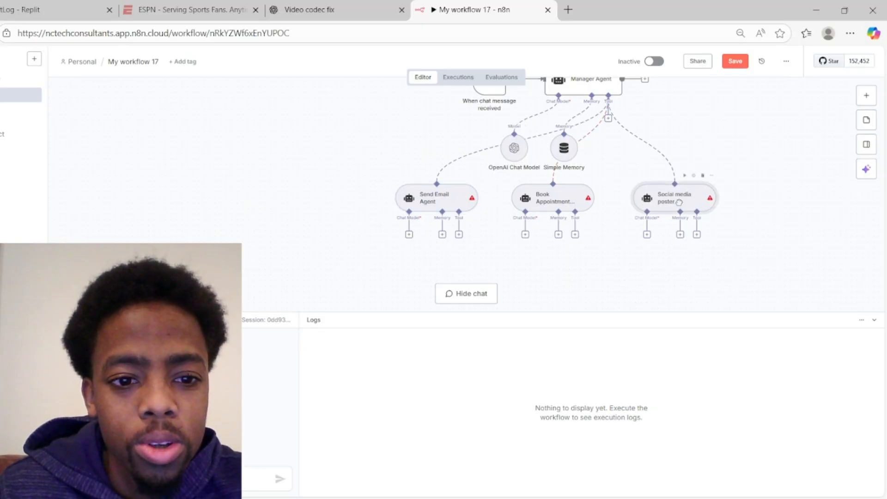
# - Attach an OpenAI Chat Model to the Send Email Agent and select its credential
pyautogui.click(409, 234)
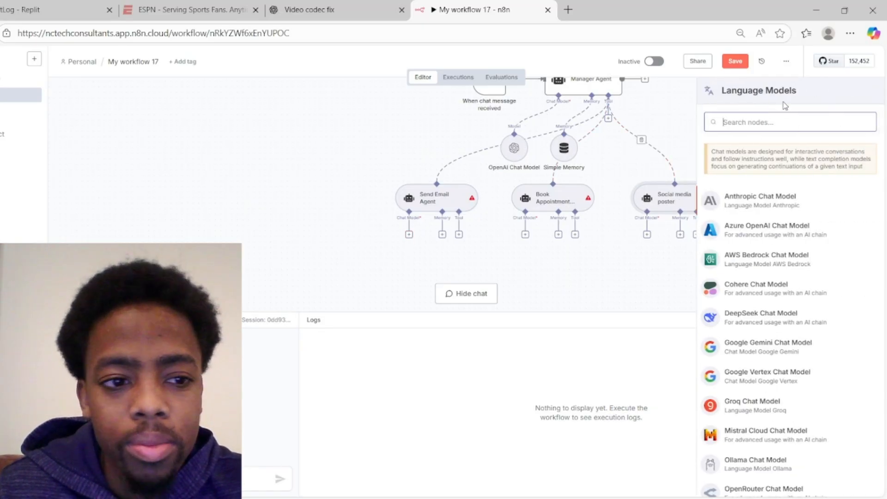
pyautogui.write('open')
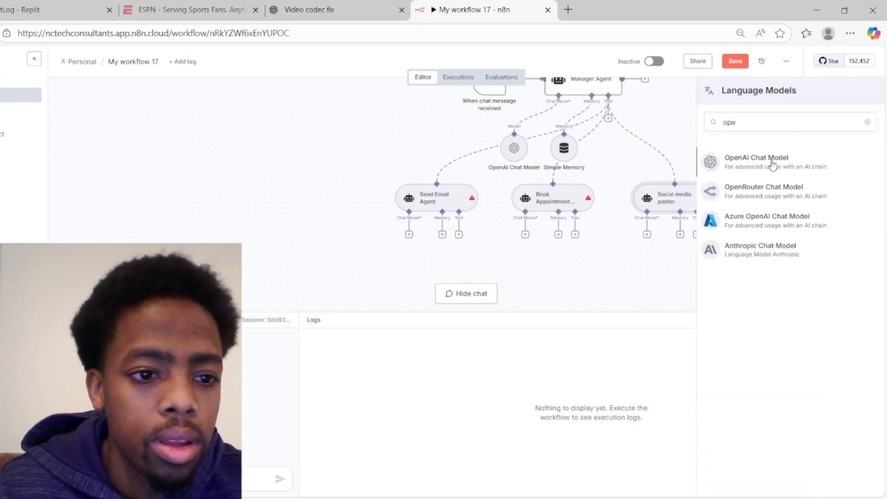
pyautogui.click(772, 163)
pyautogui.click(403, 121)
pyautogui.click(401, 145)
pyautogui.click(605, 56)
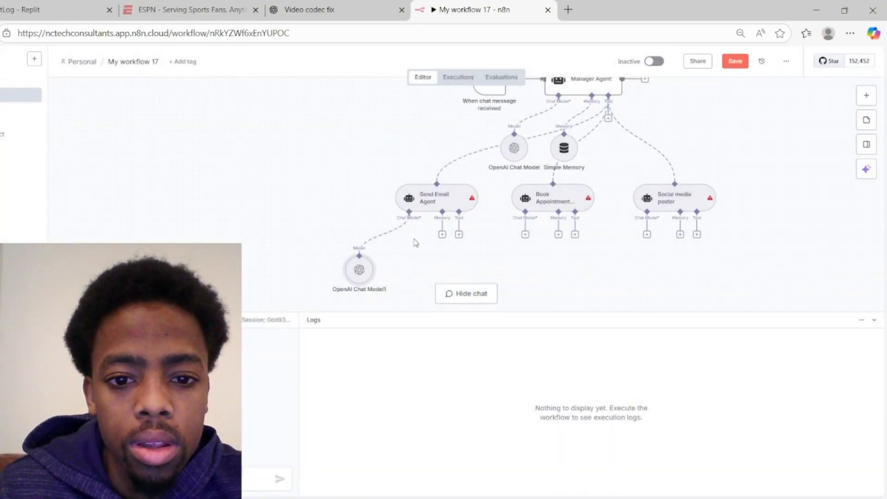
# - Attach a Simple Memory node to the Send Email Agent and edit its context window length
pyautogui.click(443, 234)
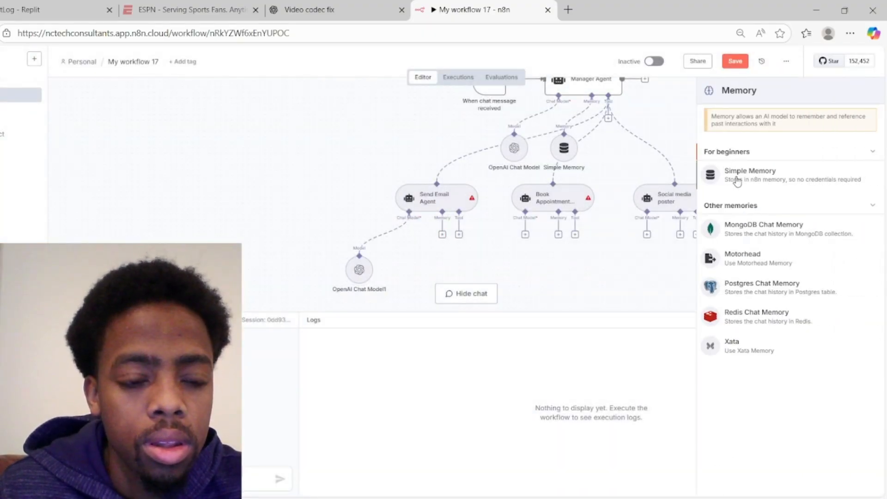
pyautogui.click(736, 174)
pyautogui.click(383, 189)
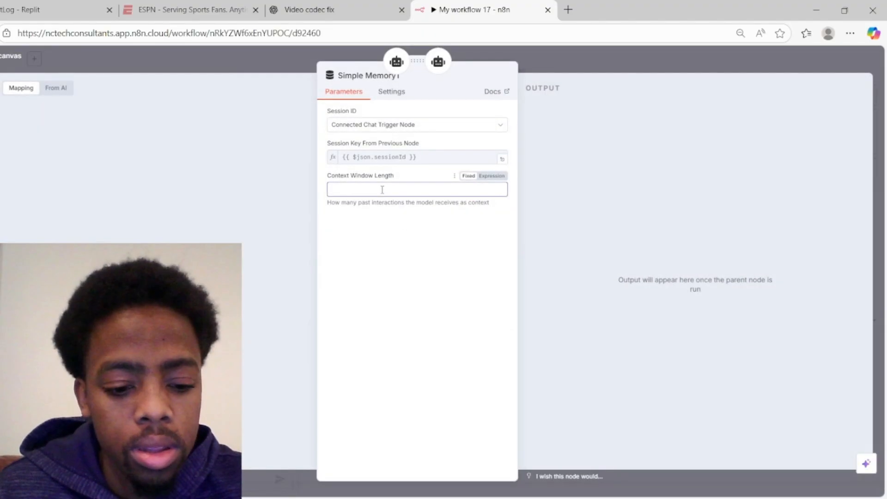
pyautogui.click(589, 69)
# - Attach an OpenAI Chat Model to the Book Appointment Agent and select its credential
pyautogui.click(525, 234)
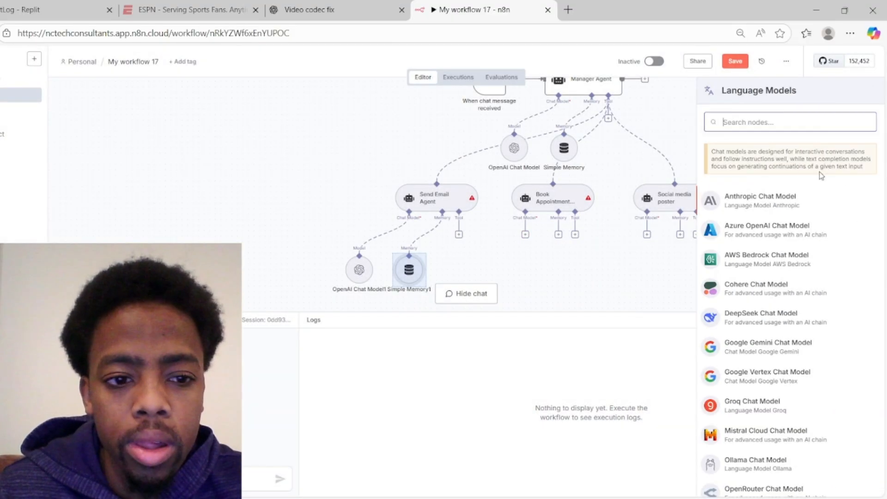
pyautogui.write('ope')
pyautogui.click(760, 171)
pyautogui.click(381, 121)
pyautogui.click(383, 145)
# - Attach a Simple Memory node to the Book Appointment Agent with a context window length of 10
pyautogui.click(558, 234)
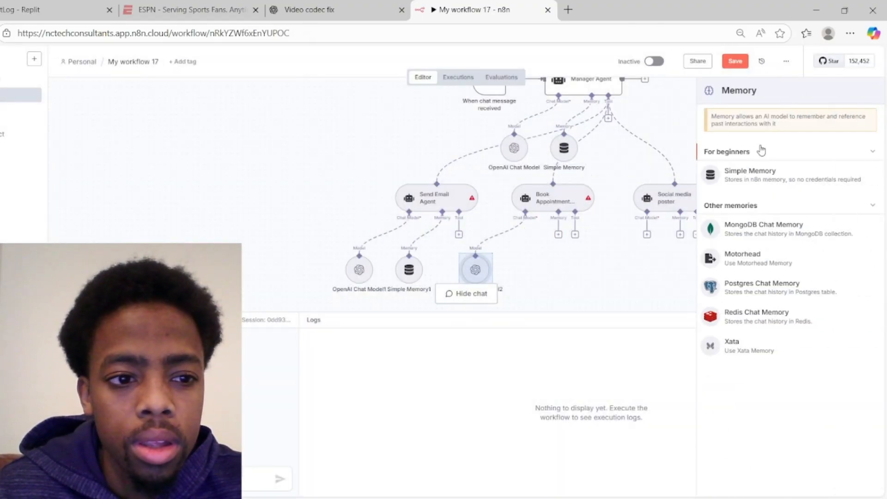
pyautogui.click(763, 175)
pyautogui.click(380, 189)
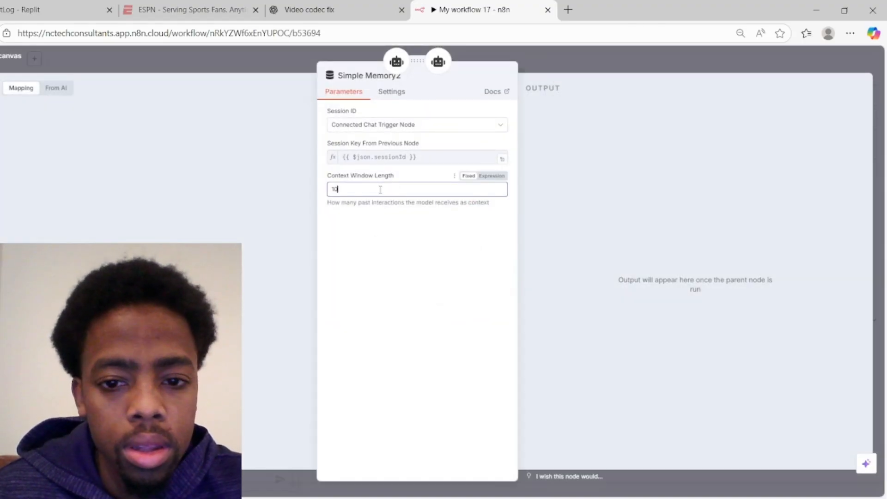
pyautogui.click(692, 63)
# - Attach an OpenAI Chat Model to the Social media poster and select its credential
pyautogui.click(647, 234)
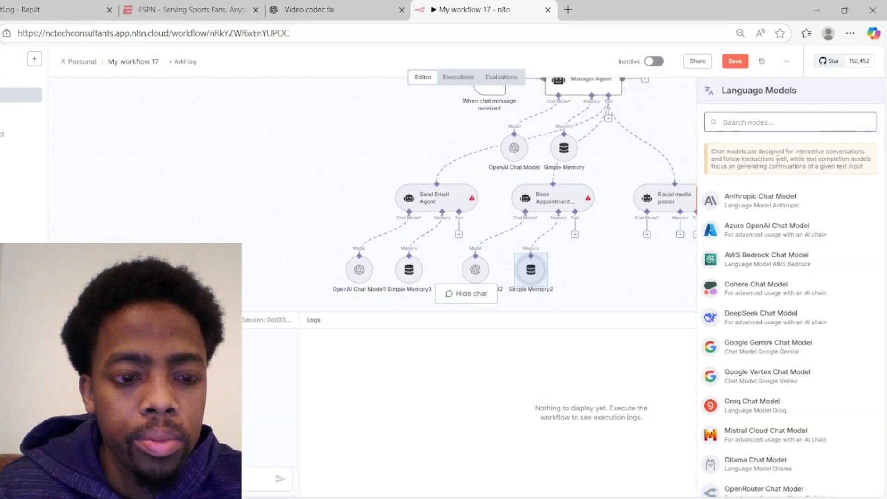
pyautogui.write('openai')
pyautogui.click(757, 159)
pyautogui.click(412, 123)
pyautogui.click(381, 150)
pyautogui.click(564, 62)
# - Attach a Simple Memory node to the Social media poster with a context window length of 10
pyautogui.click(679, 237)
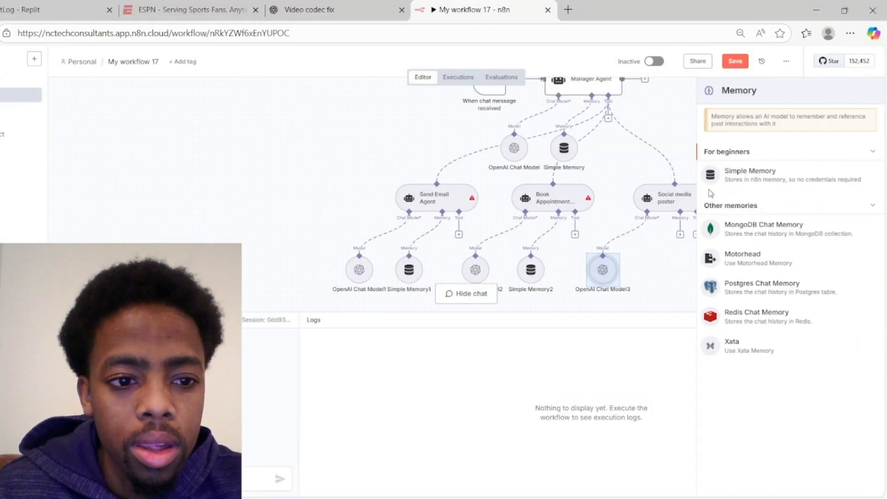
pyautogui.click(765, 175)
pyautogui.click(350, 194)
pyautogui.press('BackSpace')
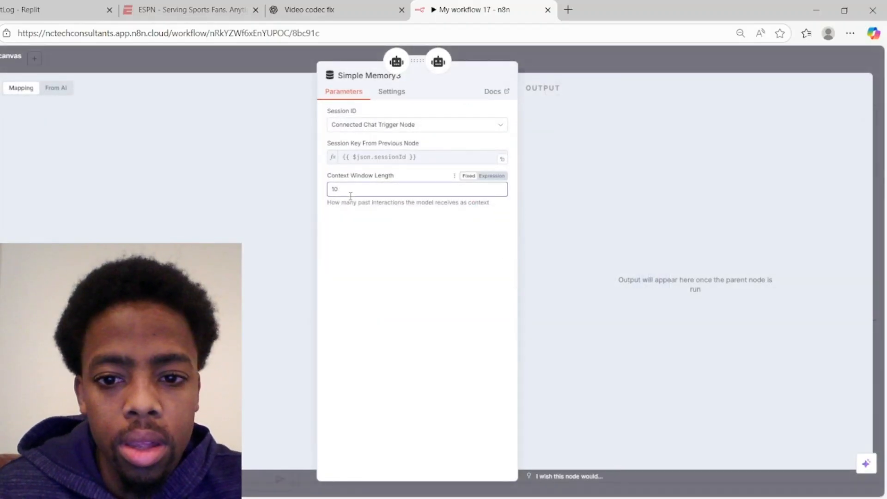
pyautogui.click(613, 54)
# - Add the System Message option to the Manager Agent and return to the canvas
pyautogui.doubleClick(594, 113)
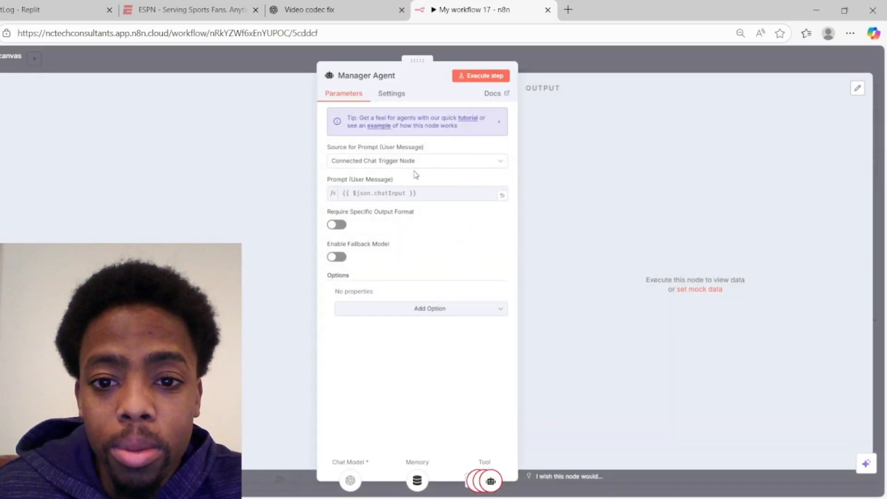
pyautogui.click(443, 308)
pyautogui.click(390, 333)
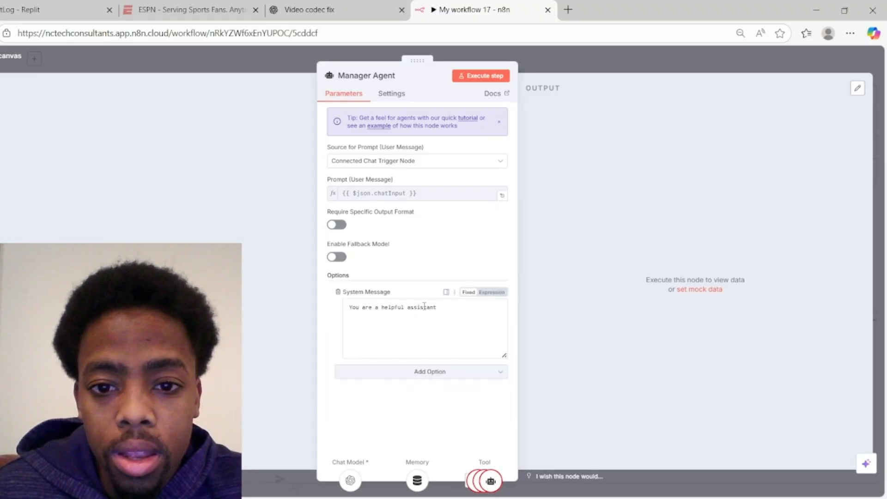
pyautogui.press('Escape')
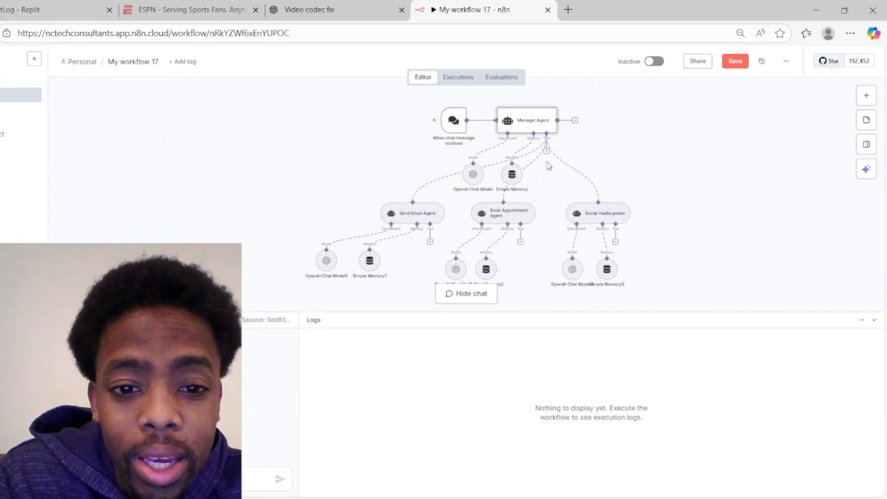
# - Rewrite the Manager Agent's system message as a manager role delegating emails, appointments and social posts to the send email agent, book appointment agent and social media poster
pyautogui.doubleClick(527, 124)
pyautogui.moveTo(502, 355); pyautogui.dragTo(504, 409)
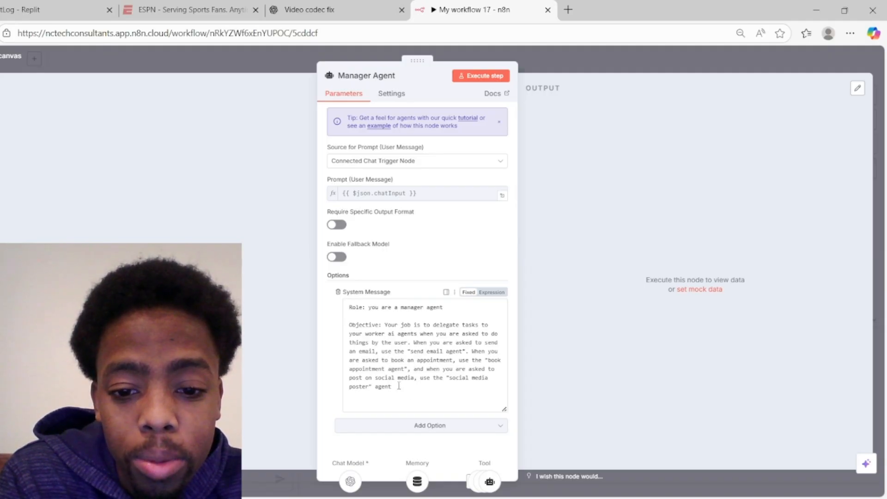
pyautogui.click(595, 48)
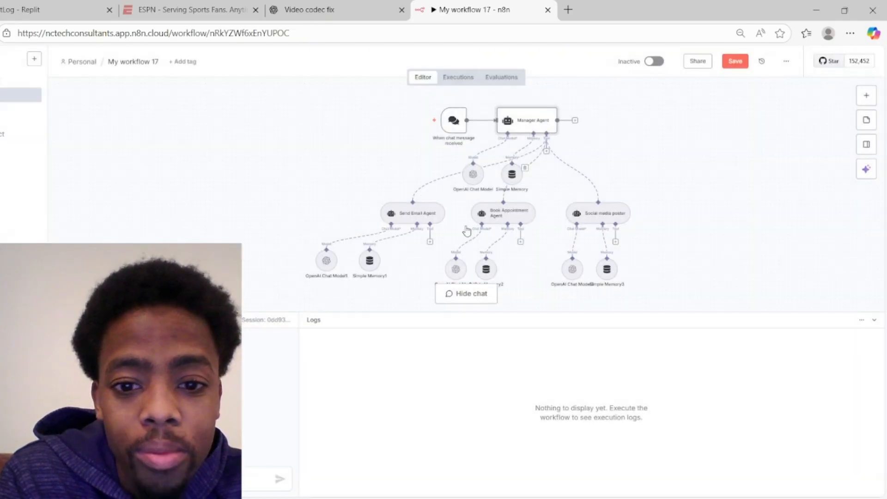
# - Review the full user-message prompts of the Send Email Agent, Book Appointment Agent and Social media poster
pyautogui.doubleClick(416, 215)
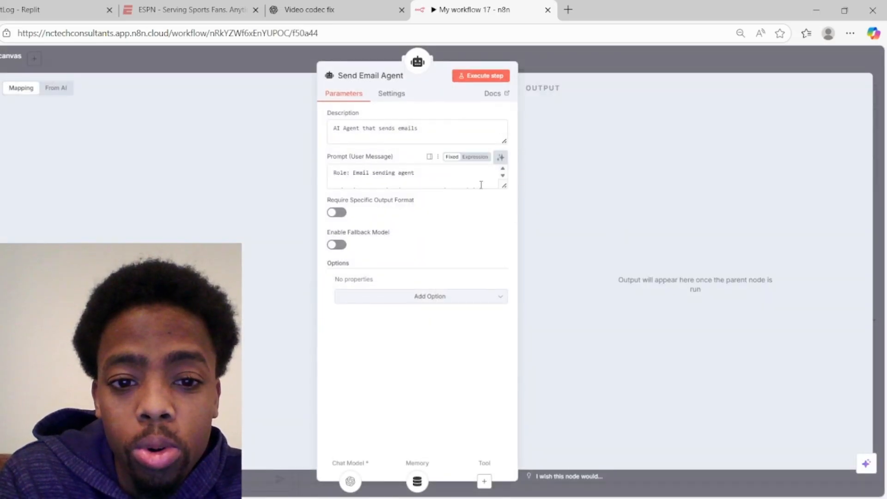
pyautogui.moveTo(503, 185); pyautogui.dragTo(501, 271)
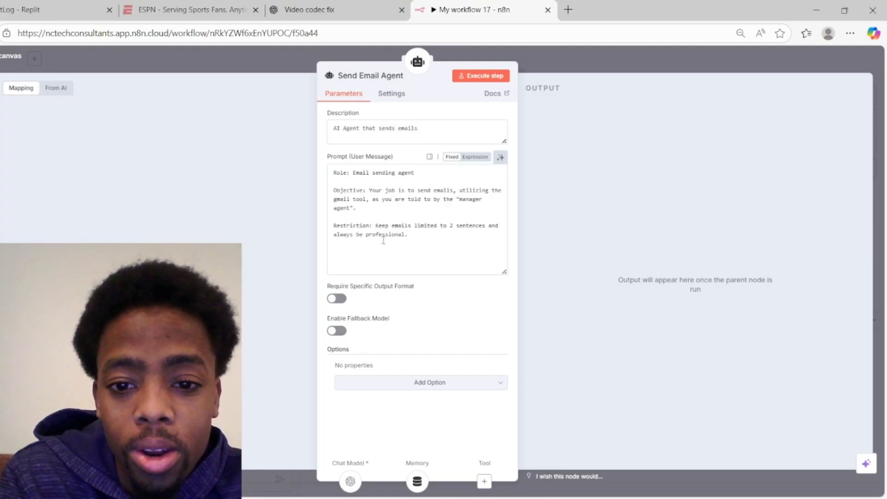
pyautogui.click(579, 51)
pyautogui.doubleClick(517, 221)
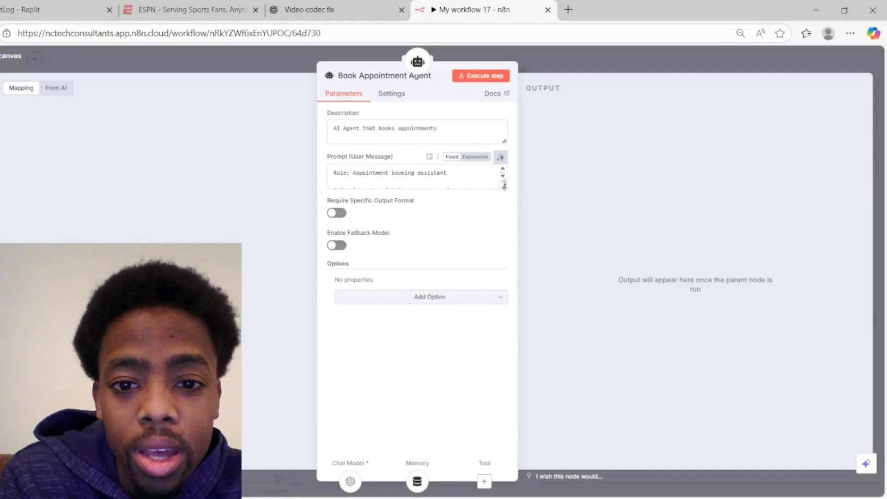
pyautogui.moveTo(503, 184); pyautogui.dragTo(504, 289)
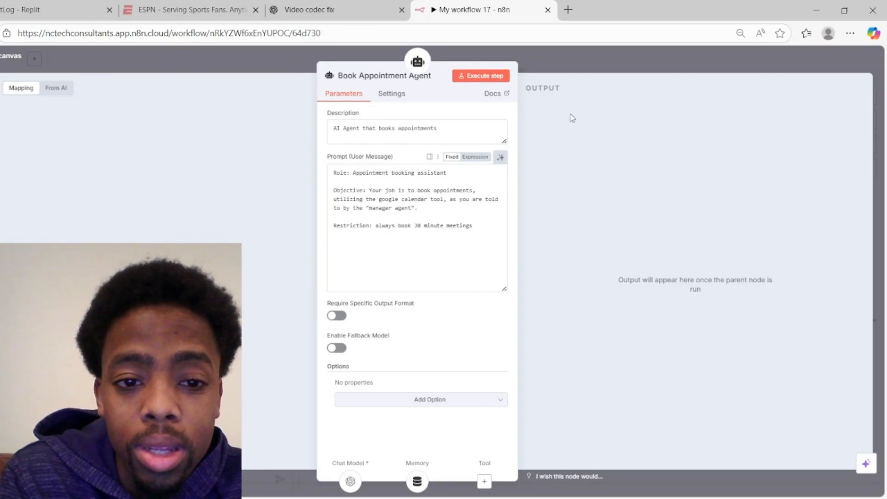
pyautogui.click(595, 60)
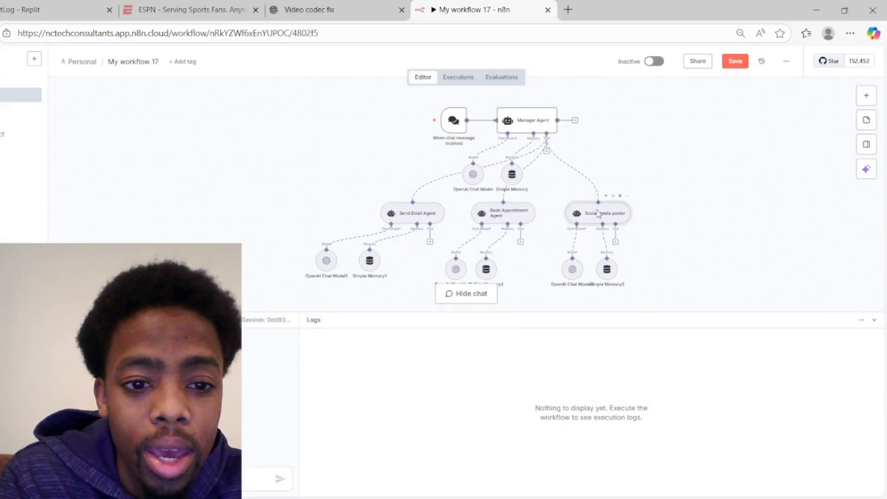
pyautogui.doubleClick(597, 214)
pyautogui.moveTo(503, 186); pyautogui.dragTo(504, 263)
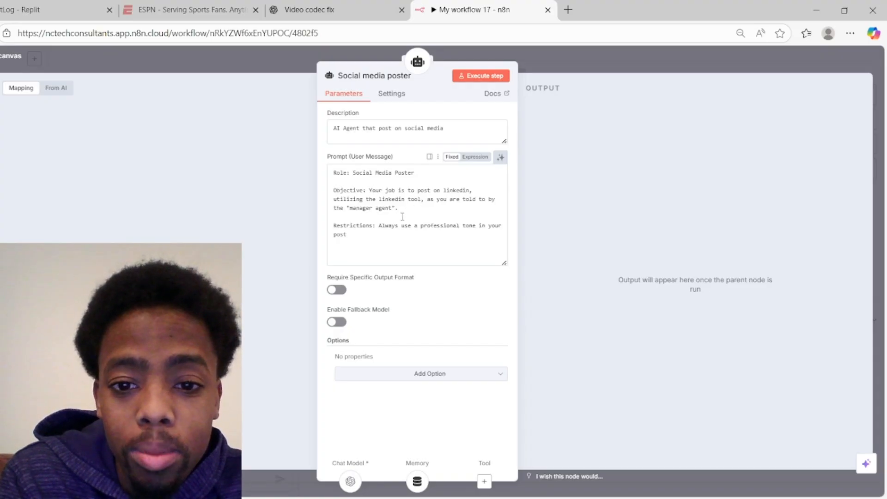
pyautogui.click(370, 247)
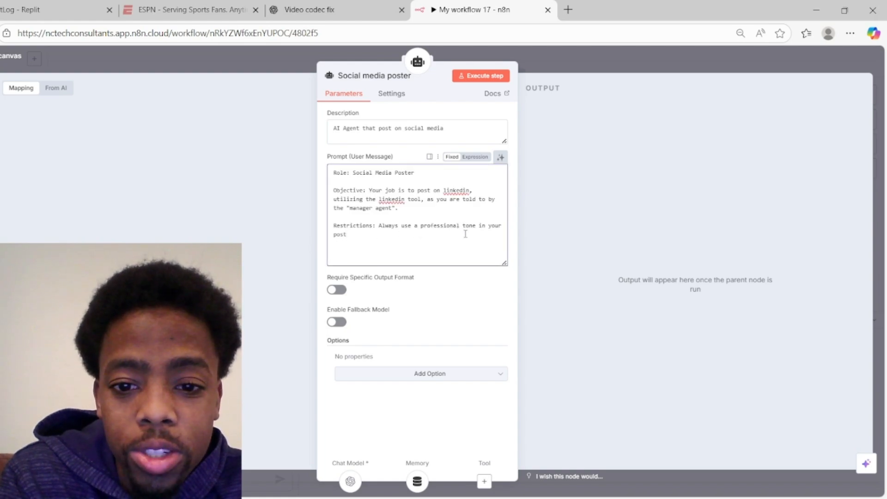
pyautogui.click(575, 54)
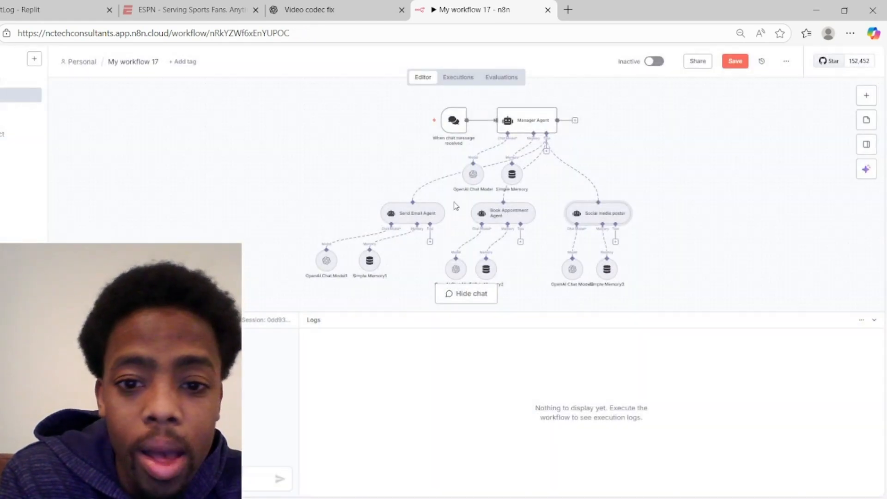
# - Attach a Gmail Tool to the Send Email Agent and connect it with the Gmail account 9 credential
pyautogui.scroll(-3, 455, 206)
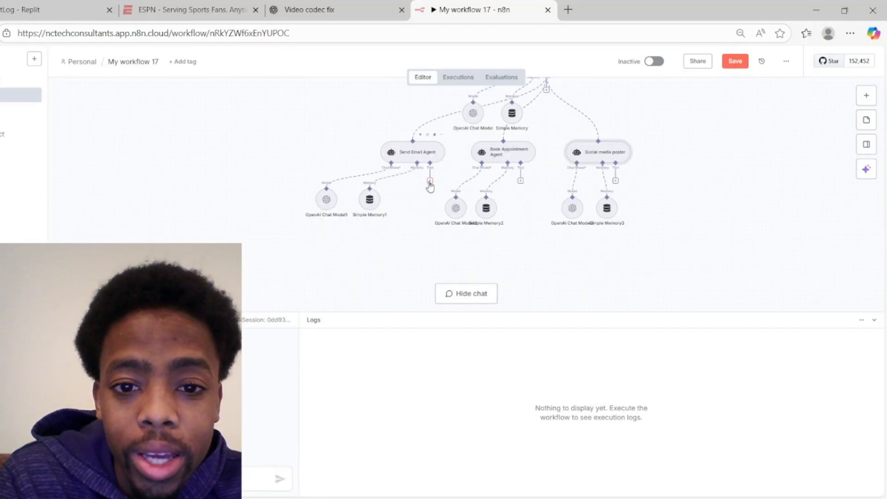
pyautogui.click(430, 181)
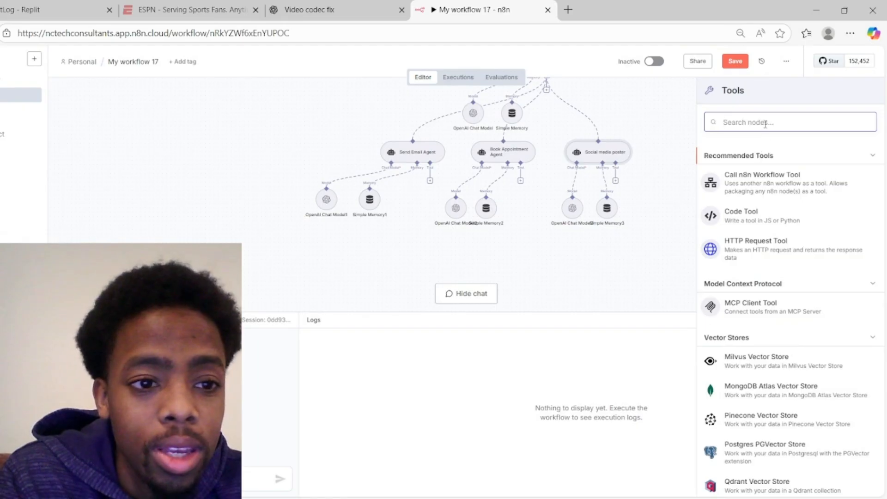
pyautogui.write('gm')
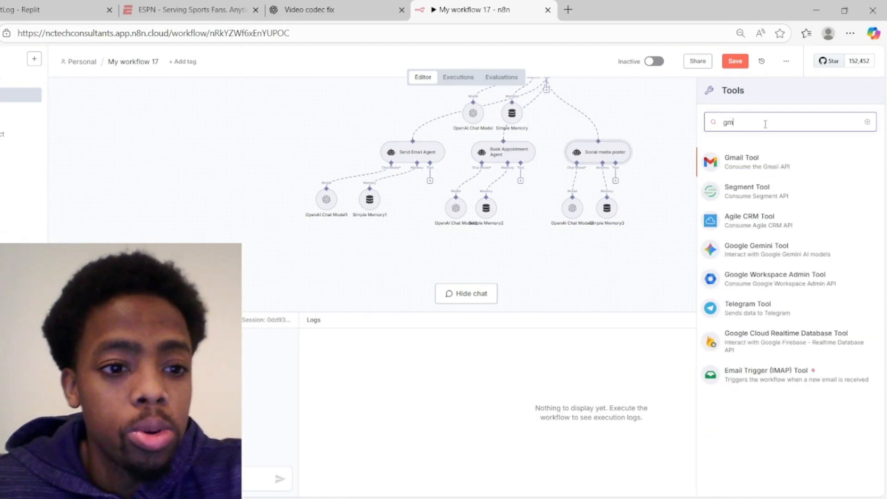
pyautogui.click(735, 166)
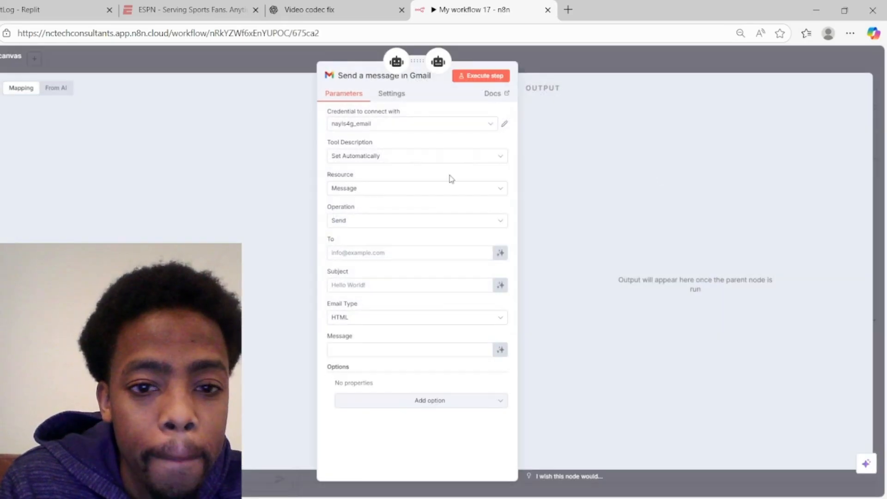
pyautogui.click(430, 125)
pyautogui.scroll(-3, 396, 167)
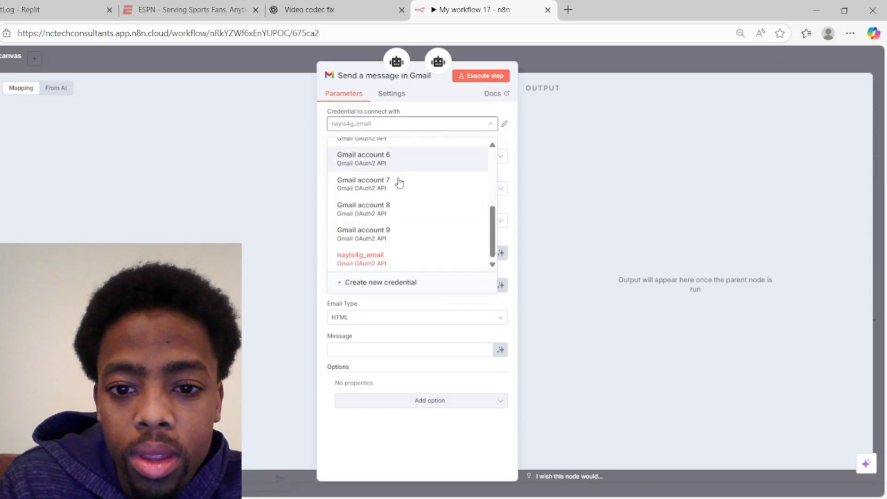
pyautogui.click(392, 231)
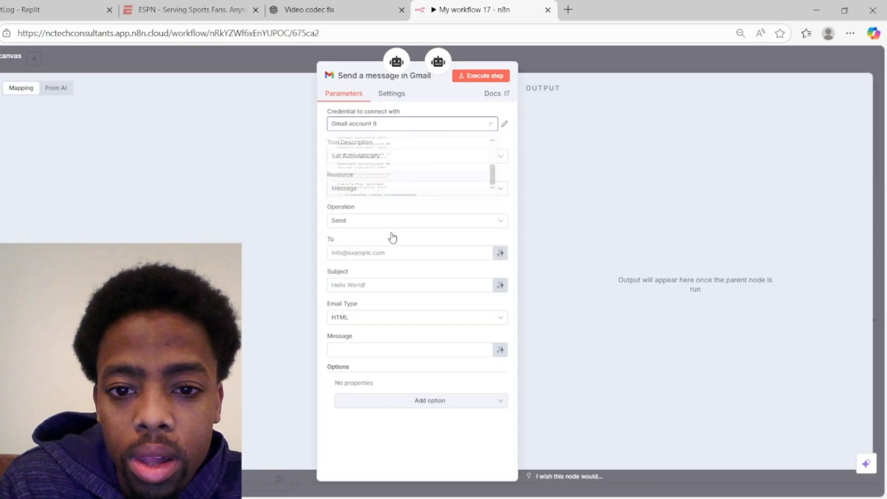
# - Let the model define the Gmail tool's To, Subject and Message parameters and return to the canvas
pyautogui.click(500, 253)
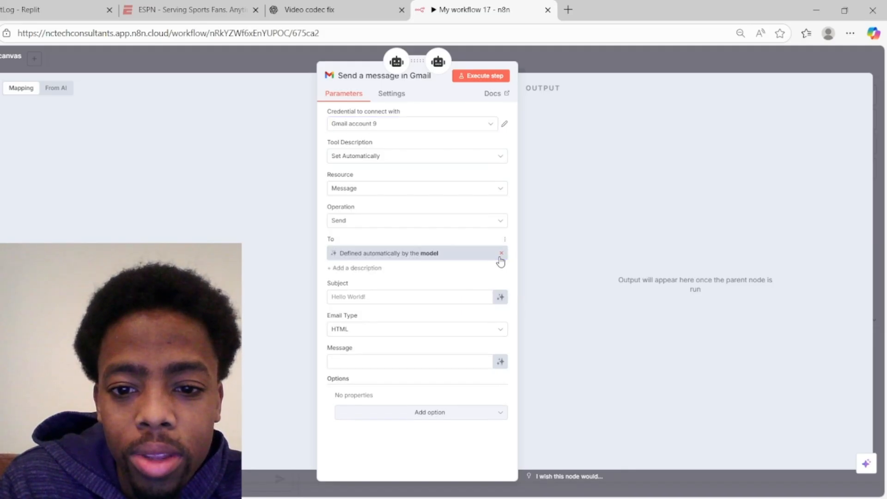
pyautogui.click(500, 298)
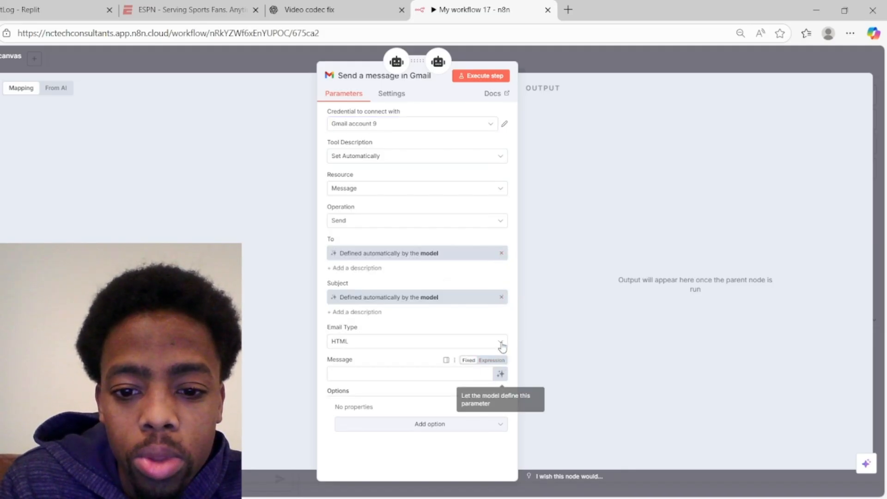
pyautogui.click(500, 375)
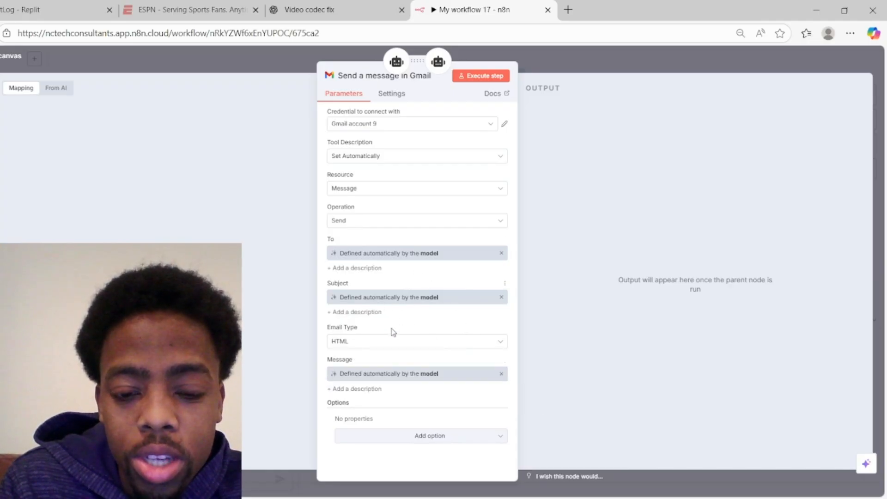
pyautogui.click(562, 55)
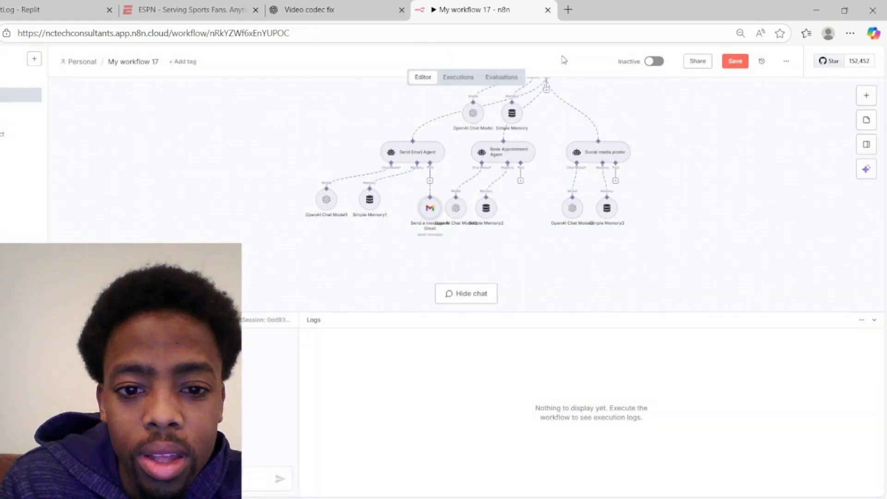
# - Attach a Google Calendar Tool to the Book Appointment Agent using the Google Calendar account 3 credential
pyautogui.click(519, 183)
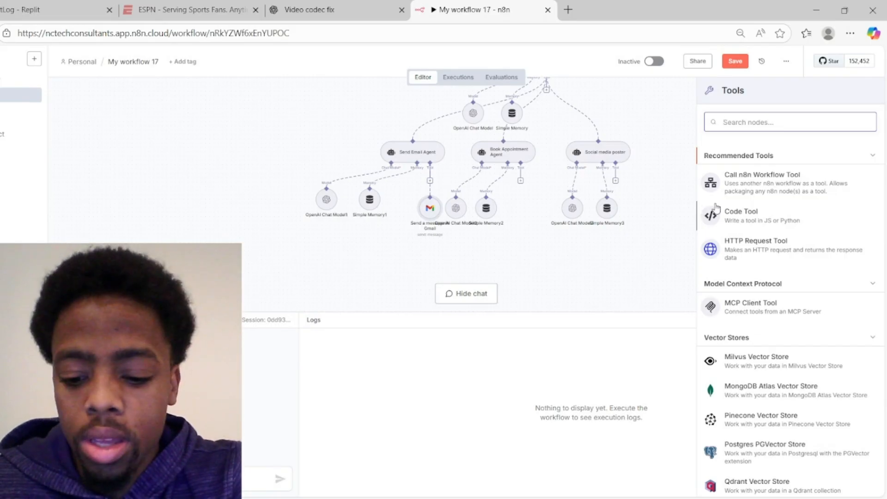
pyautogui.write('cal')
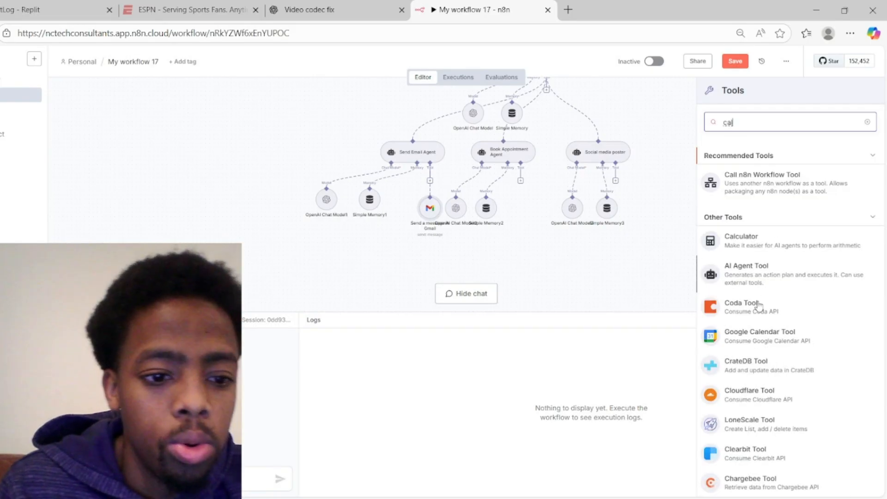
pyautogui.click(758, 338)
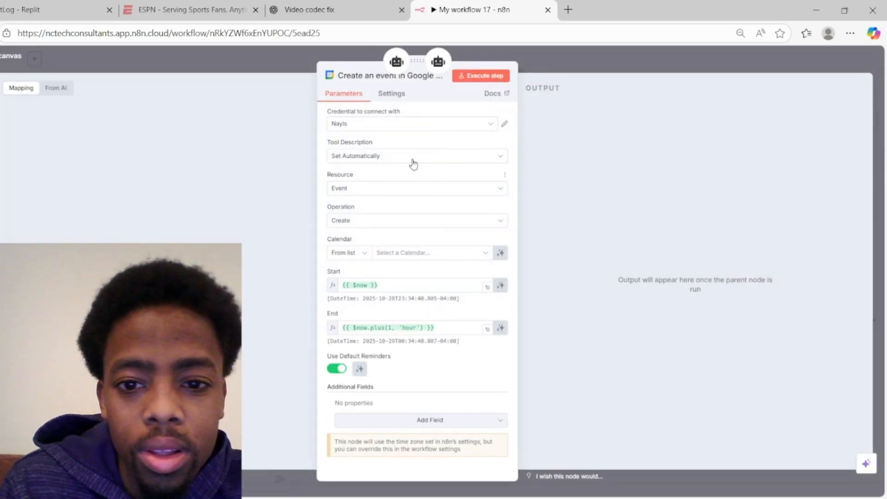
pyautogui.click(416, 124)
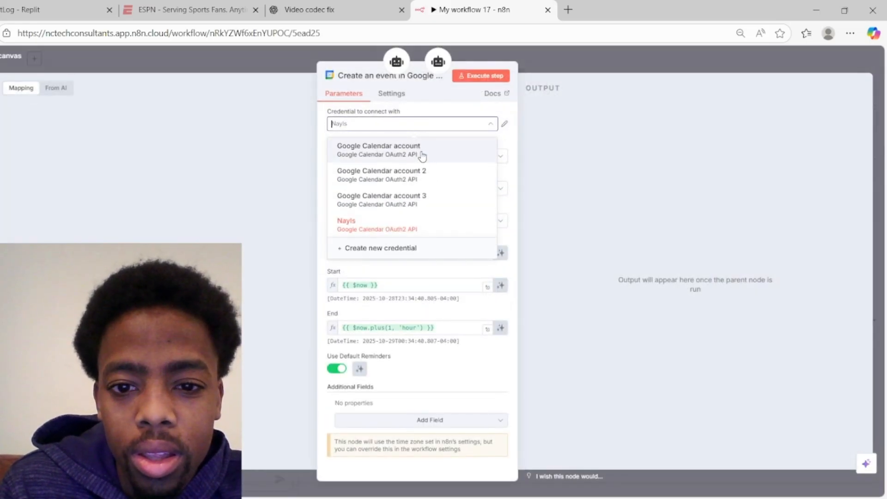
pyautogui.click(417, 200)
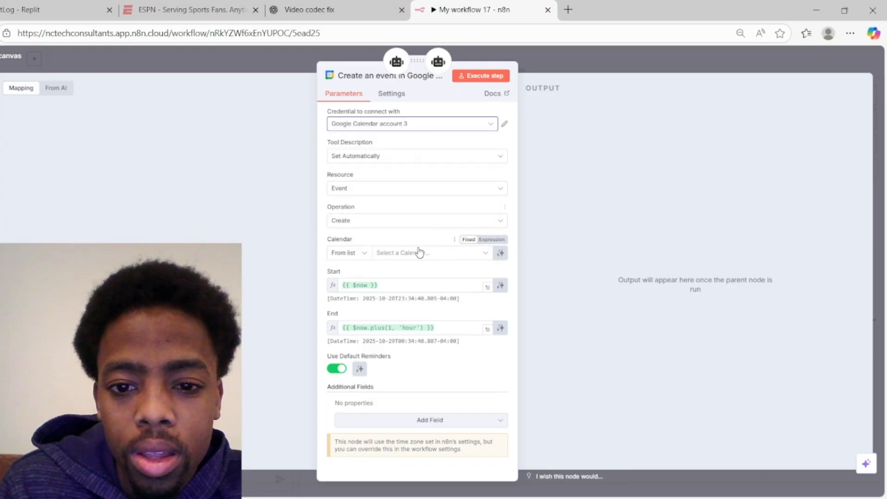
# - Set the event's calendar to business calendar and let the model define its Start and End times
pyautogui.click(438, 254)
pyautogui.click(387, 298)
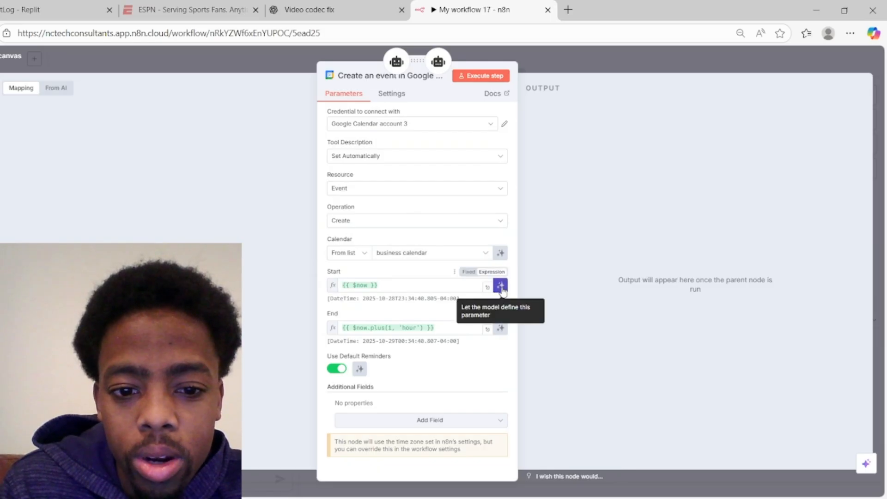
pyautogui.click(500, 285)
pyautogui.click(501, 329)
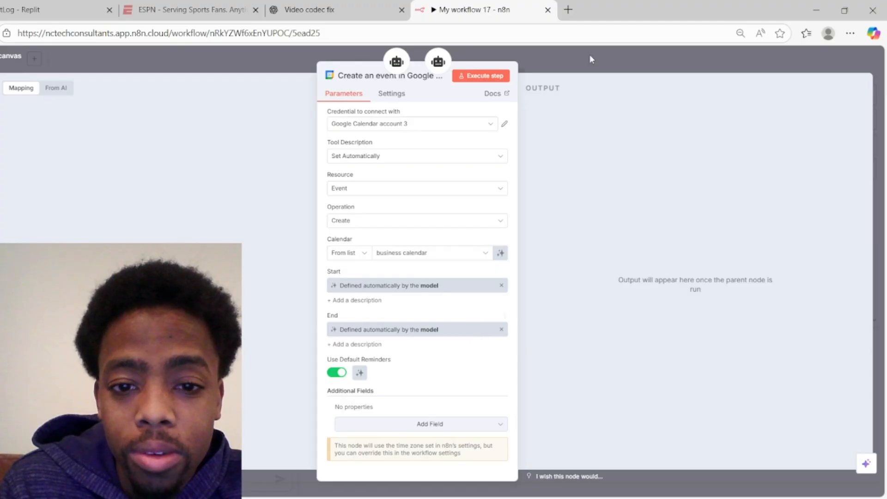
pyautogui.click(571, 58)
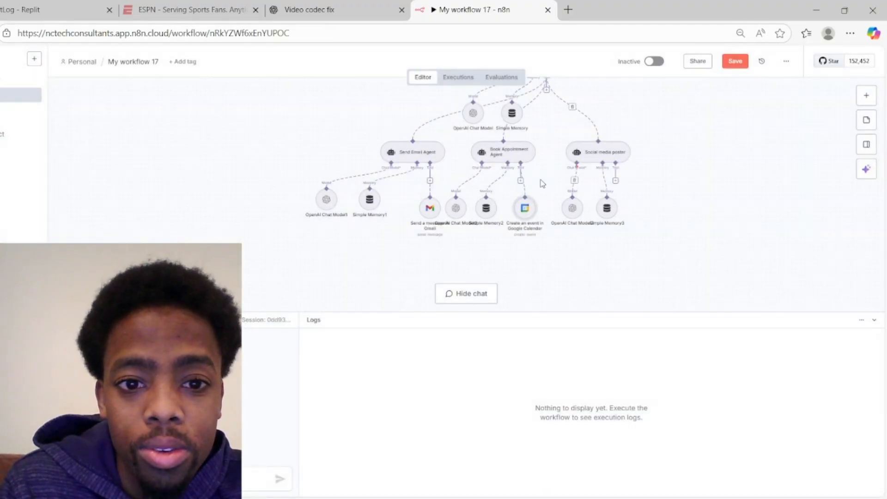
# - Attach a LinkedIn Tool to the Social media poster and connect it with the LinkedIn account credential
pyautogui.click(615, 180)
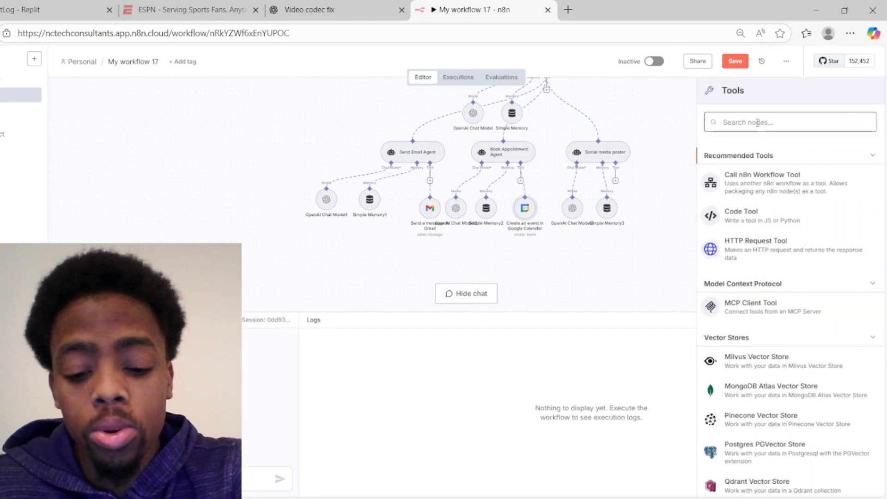
pyautogui.write('lin')
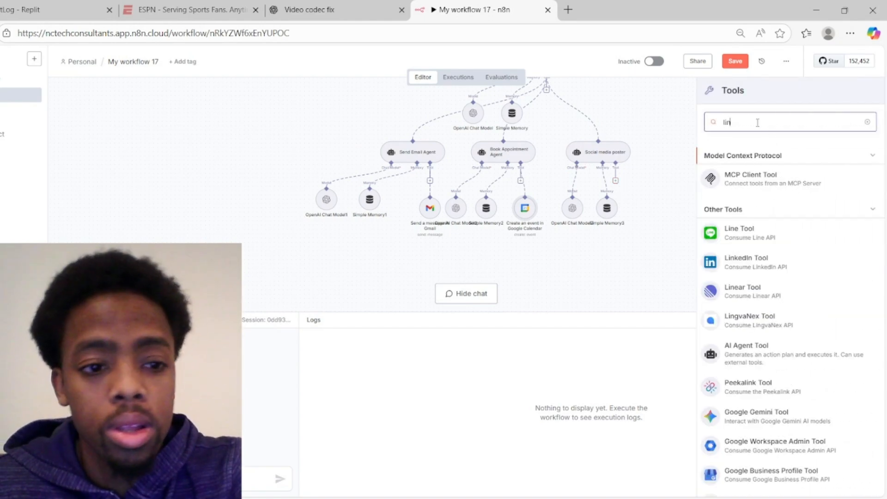
pyautogui.click(749, 264)
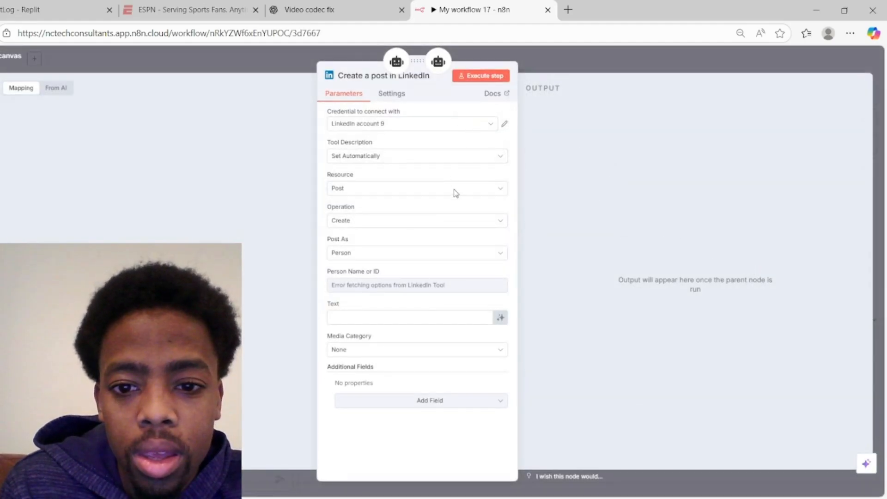
pyautogui.click(393, 124)
pyautogui.click(383, 150)
# - Select the account owner as the posting person and let the model define the LinkedIn post's Text
pyautogui.click(413, 285)
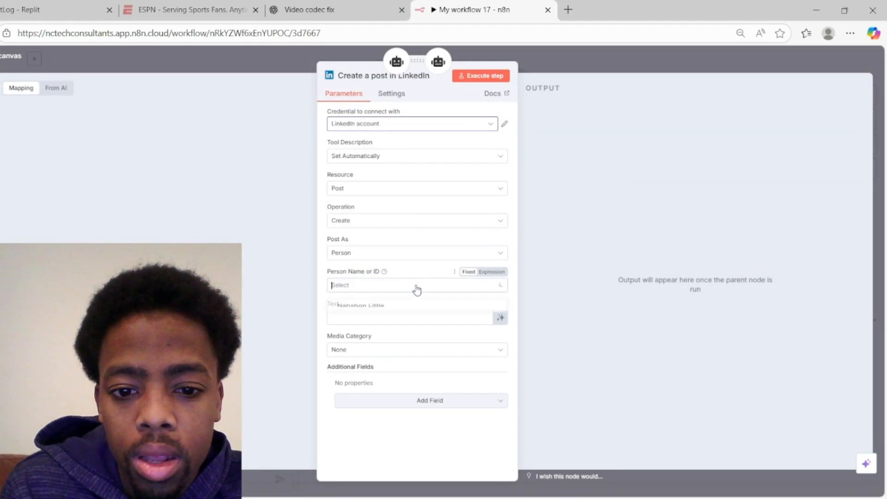
pyautogui.click(400, 311)
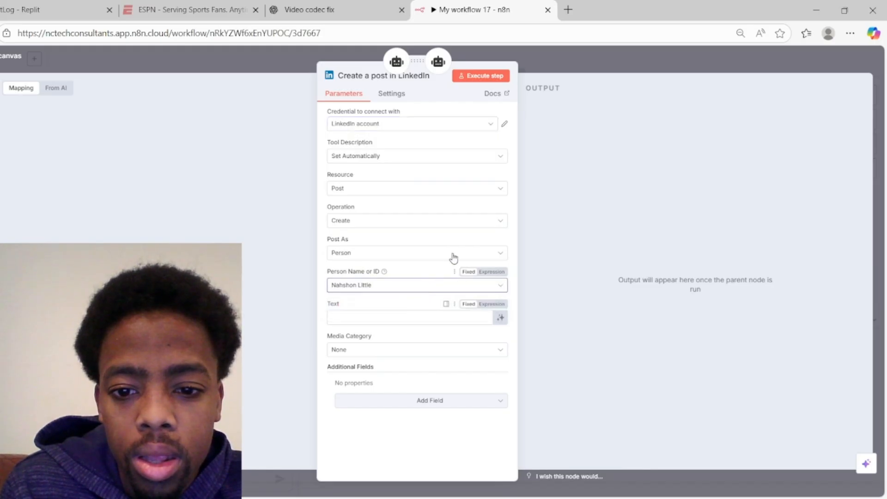
pyautogui.click(500, 318)
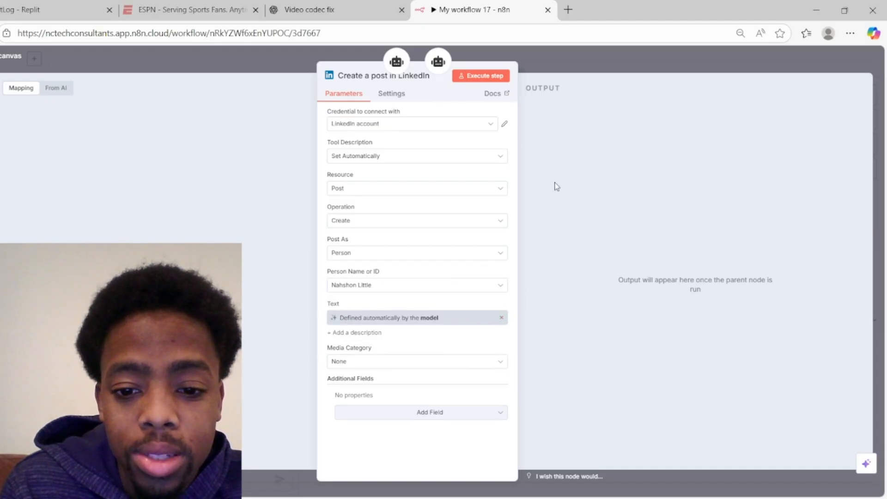
pyautogui.click(578, 57)
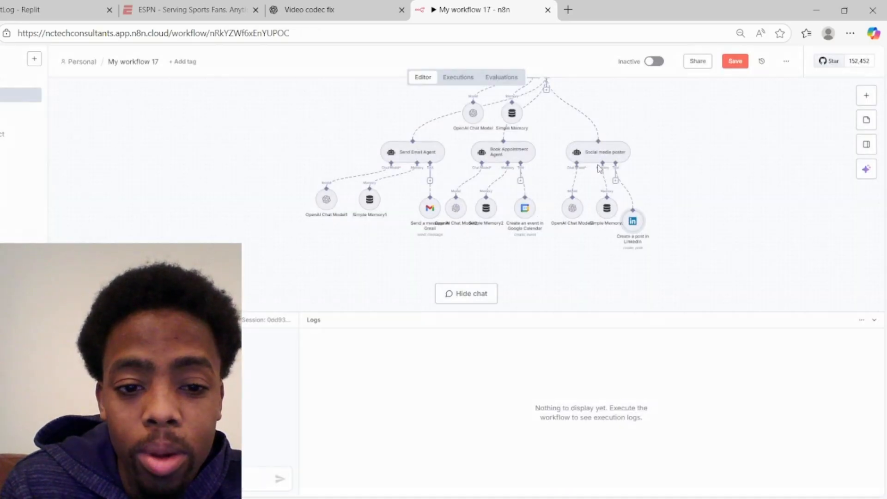
# - Move the LinkedIn tool node beside the Social media poster's memory node and tidy up the whole workflow layout
pyautogui.moveTo(652, 214); pyautogui.dragTo(647, 201)
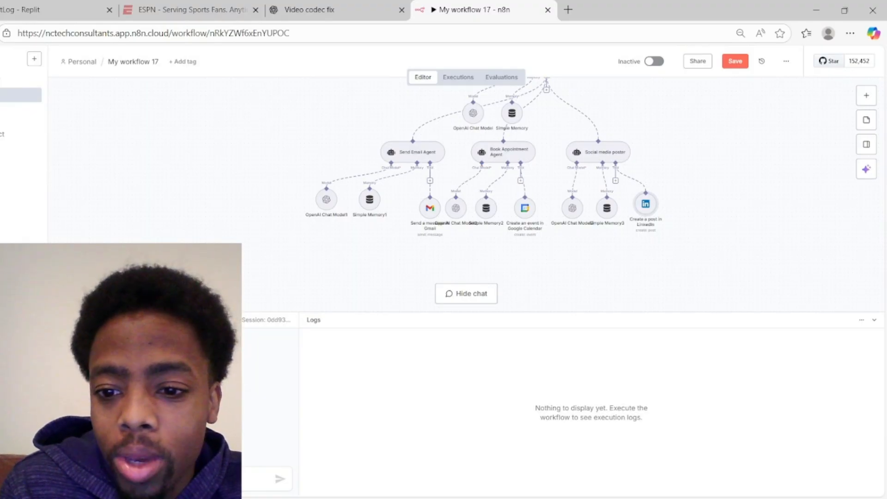
pyautogui.press('1')
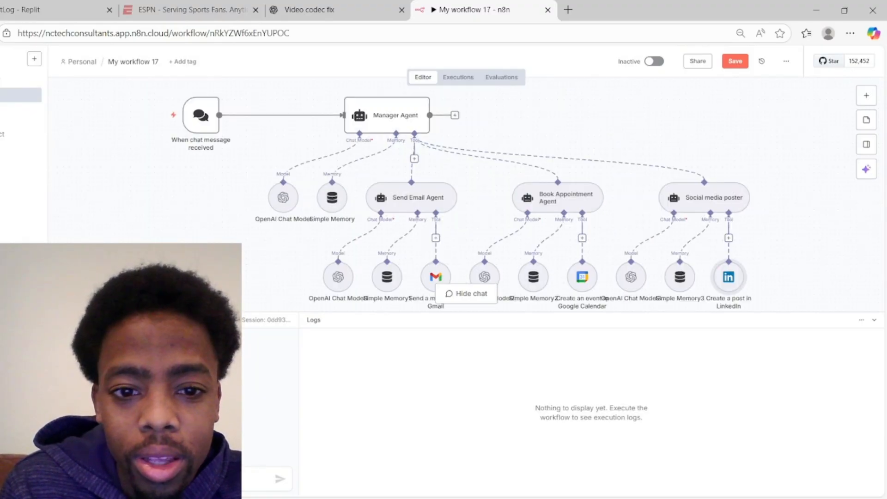
# - Send the test message "hi" to the Manager Agent in the workflow chat
pyautogui.scroll(-1, 548, 170)
pyautogui.scroll(1, 547, 168)
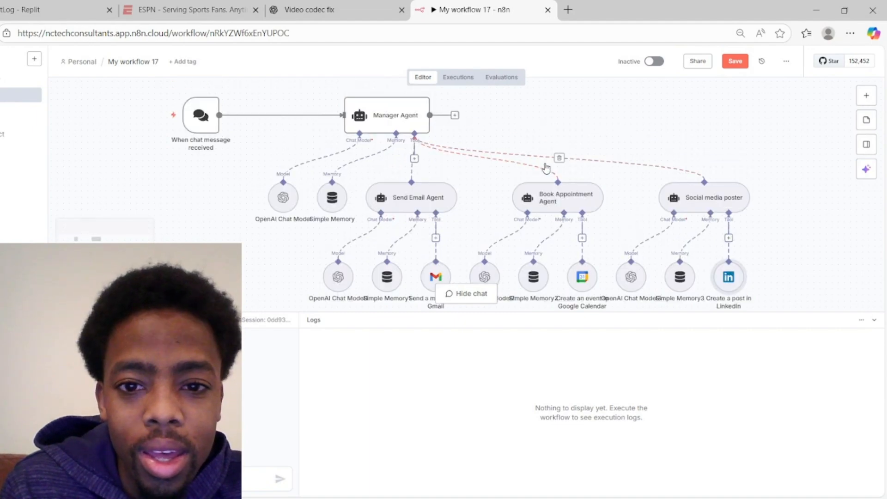
pyautogui.scroll(-1, 531, 162)
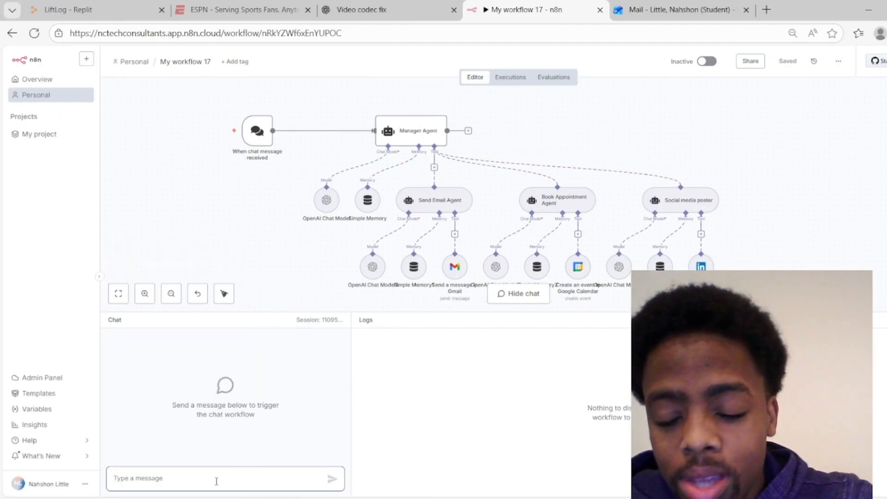
pyautogui.write('hi')
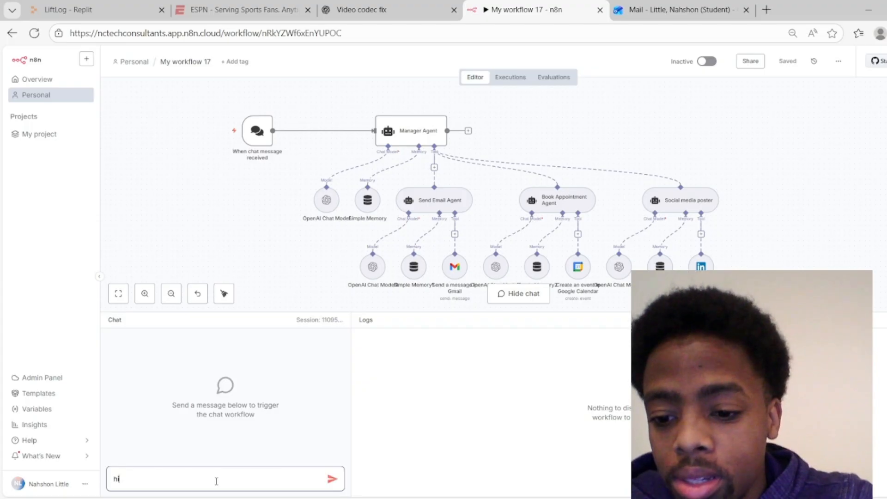
pyautogui.press('Return')
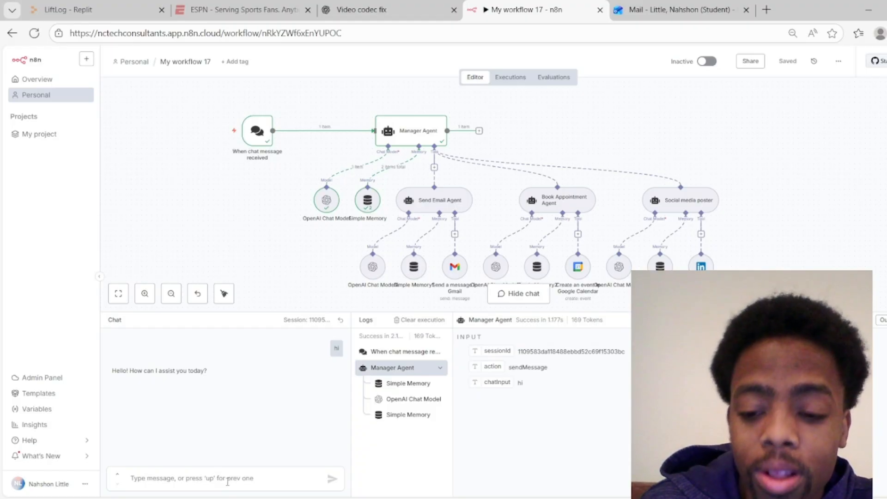
# - Ask the Manager Agent in the chat to email the recipient's address saying hello, and answer its follow-up with "say hello, thats it"
pyautogui.click(227, 482)
pyautogui.hotkey('ctrl', 'v')
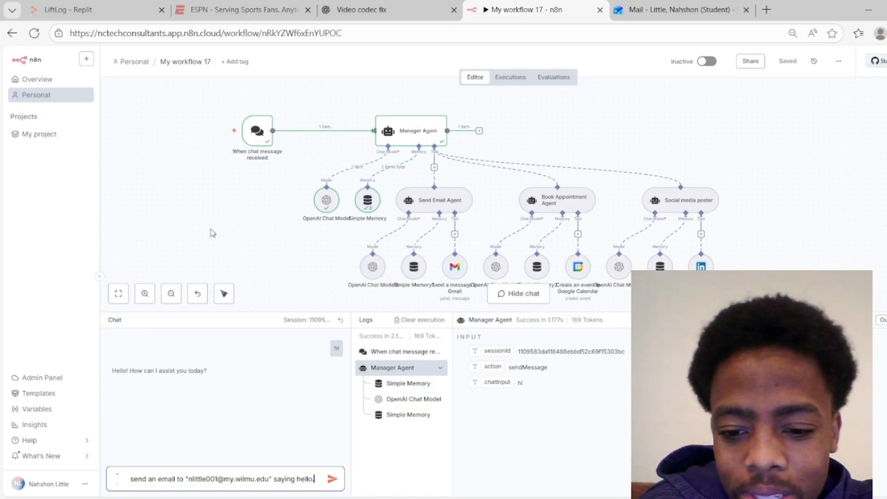
pyautogui.press('Return')
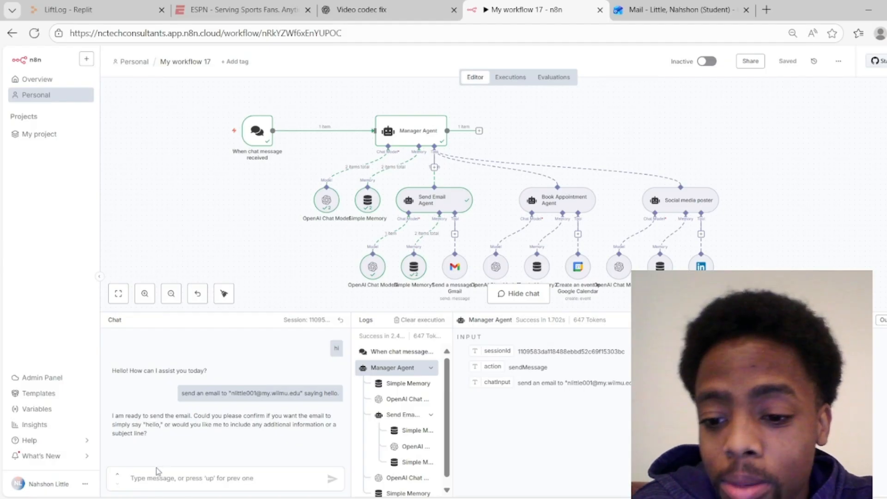
pyautogui.write('say hello, thats it')
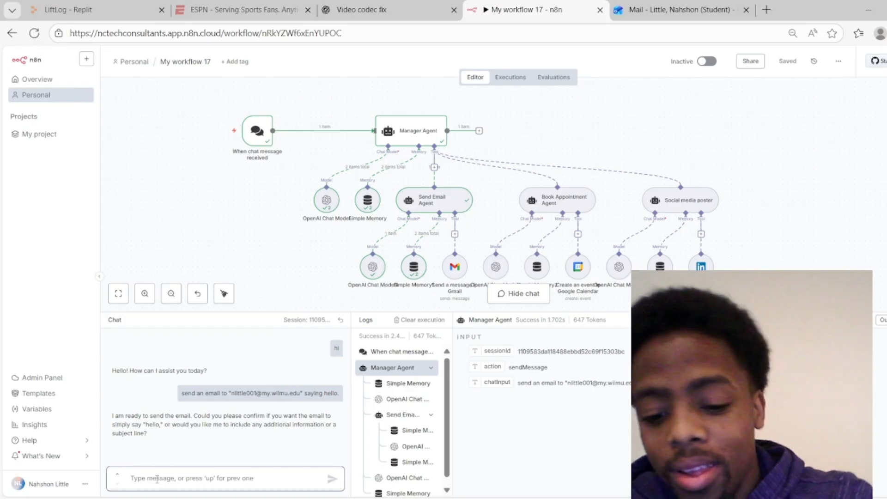
pyautogui.press('Return')
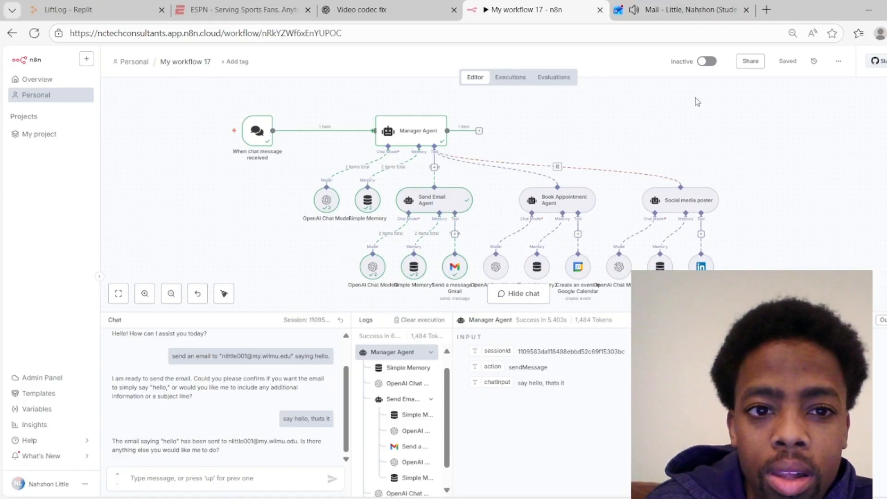
# - Switch to the Outlook inbox, open the newest "Greetings" email to check its content, and return to the n8n workflow
pyautogui.click(679, 13)
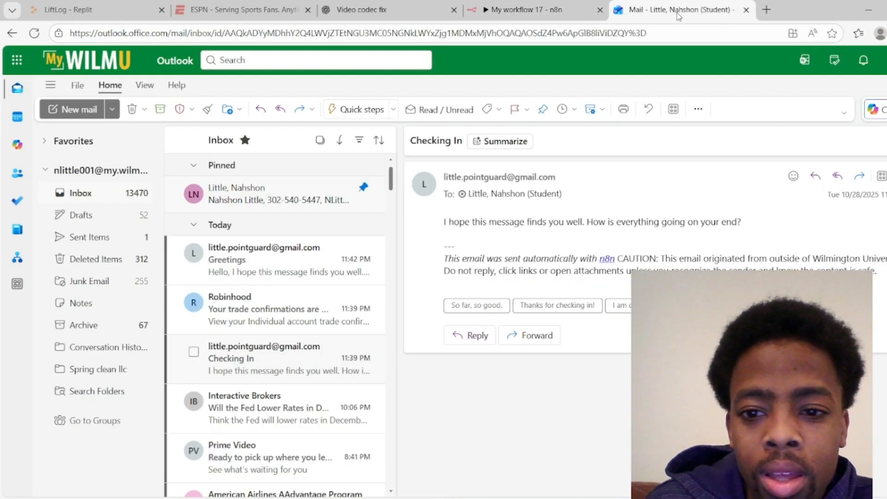
pyautogui.click(284, 274)
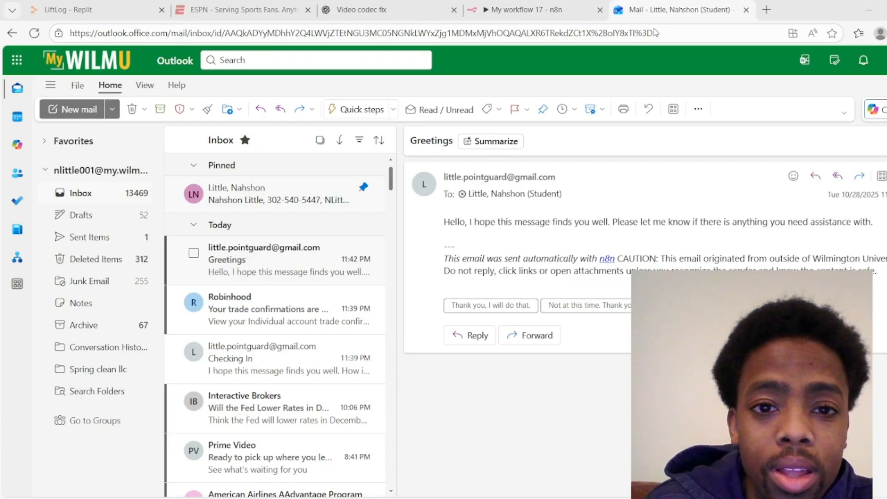
pyautogui.click(550, 10)
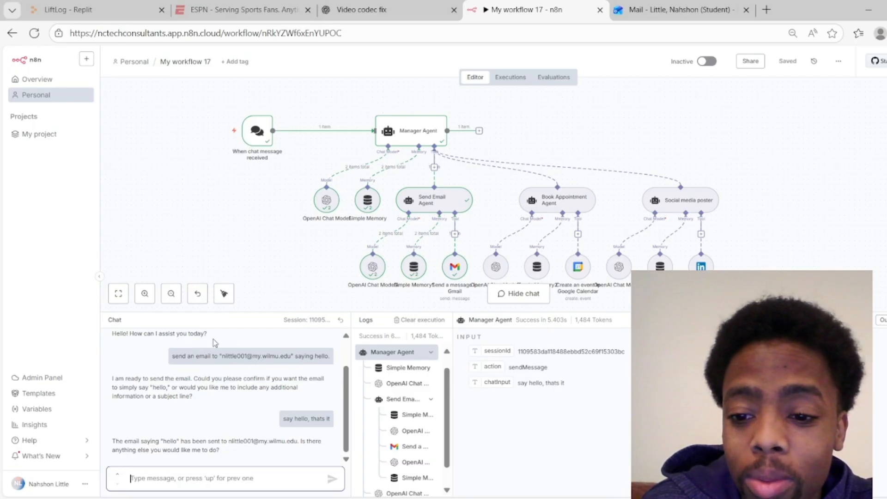
# - Request "Send a linkedin post talking about AI" in the chat, reply "Be creative come up with something yourself", and return from LinkedIn to the n8n workflow
pyautogui.write('Send a linkedin post talking about AI')
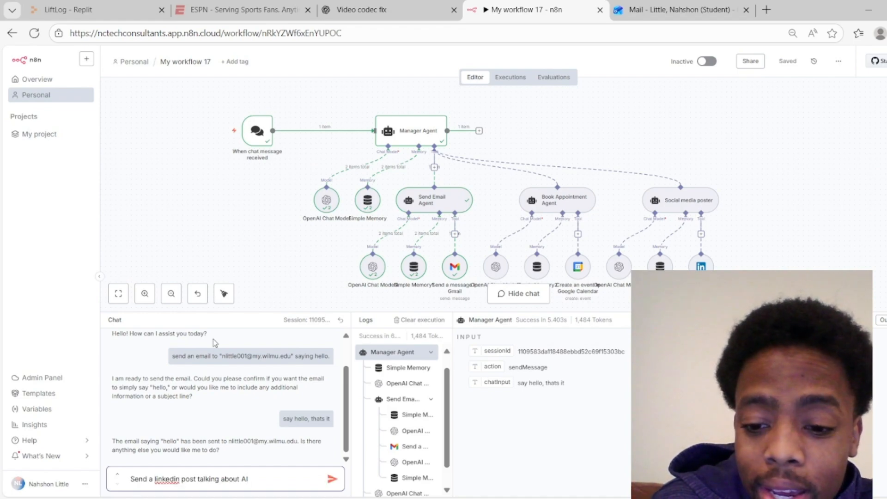
pyautogui.click(330, 481)
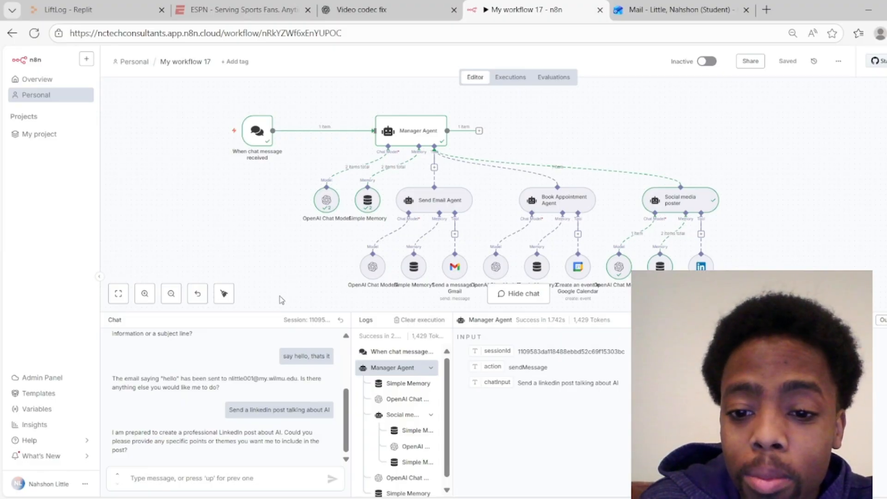
pyautogui.click(194, 480)
pyautogui.write('Be creative come up with something yourself')
pyautogui.press('Return')
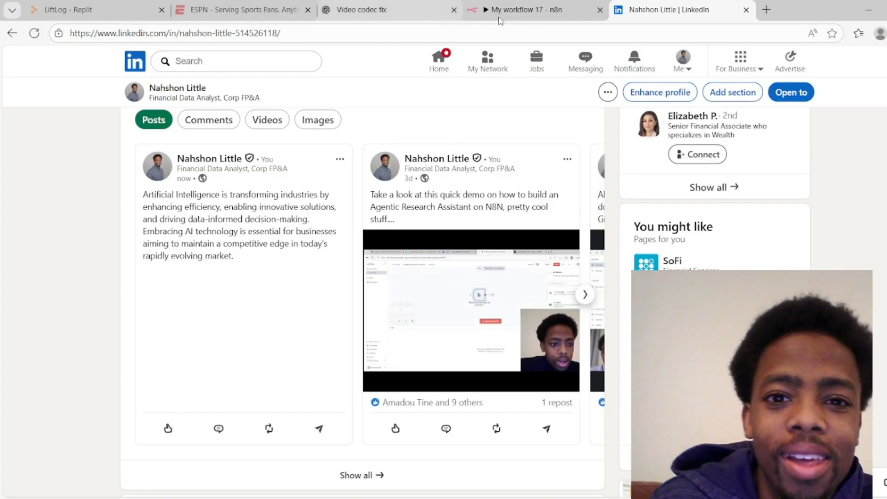
pyautogui.click(530, 8)
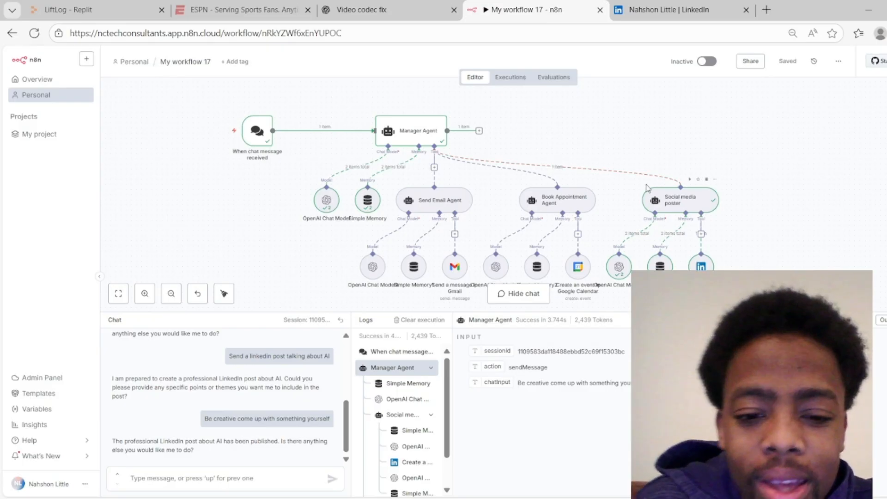